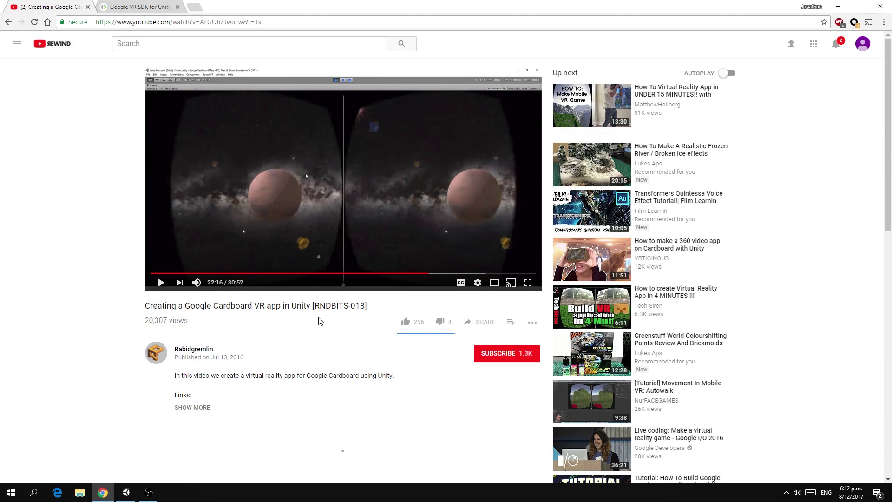
Switch from the browser to Unity and create the 3D project UnityCardBoard2017 in e:\tmp with analytics off
click(839, 6)
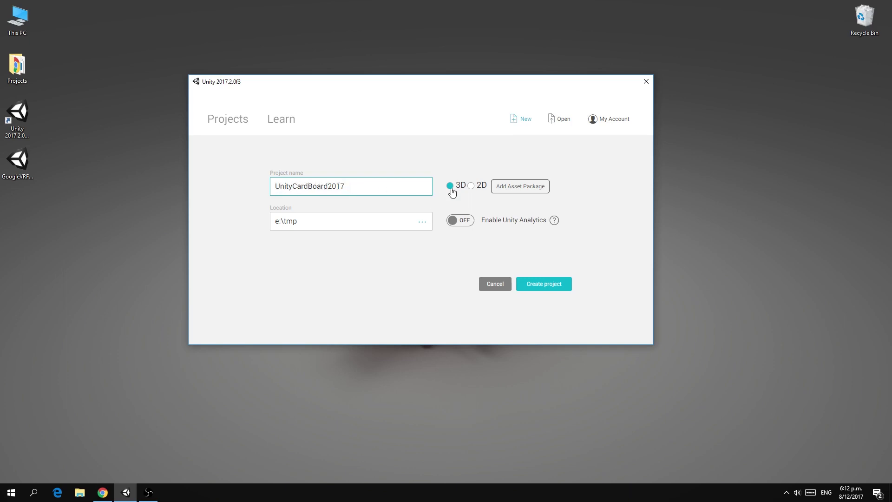
click(547, 289)
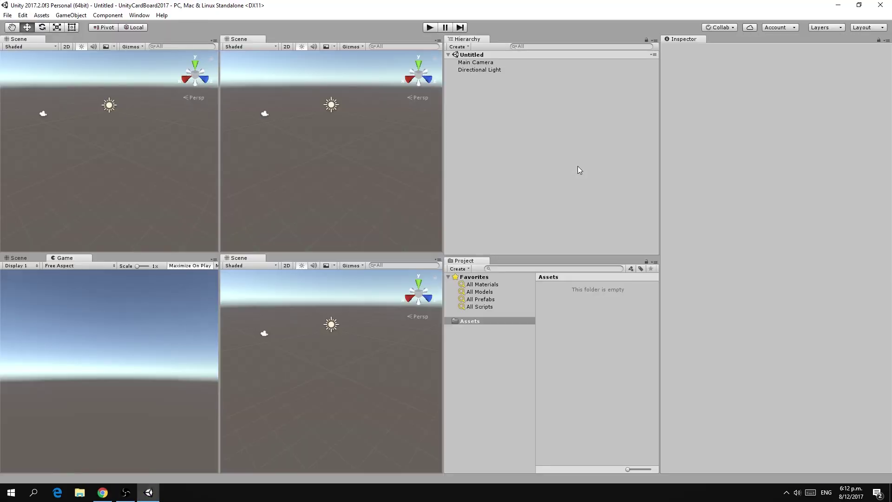
Switch the project's build platform to Android in the build settings
click(8, 15)
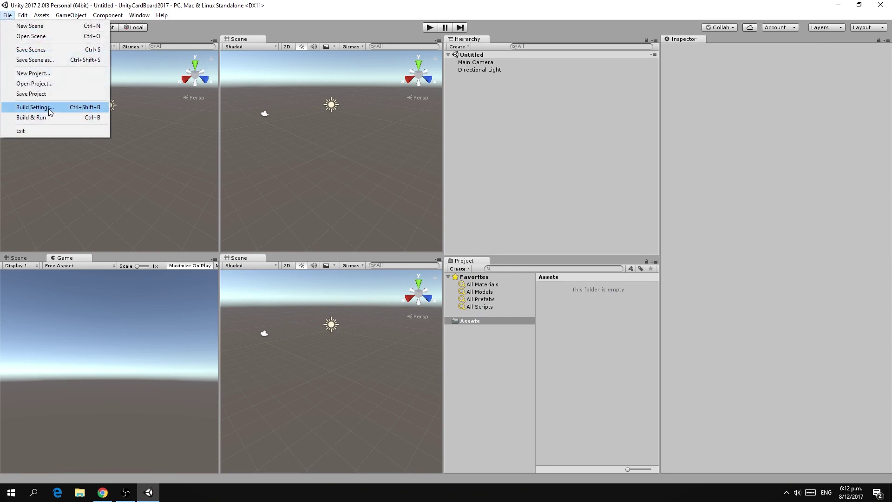
click(48, 108)
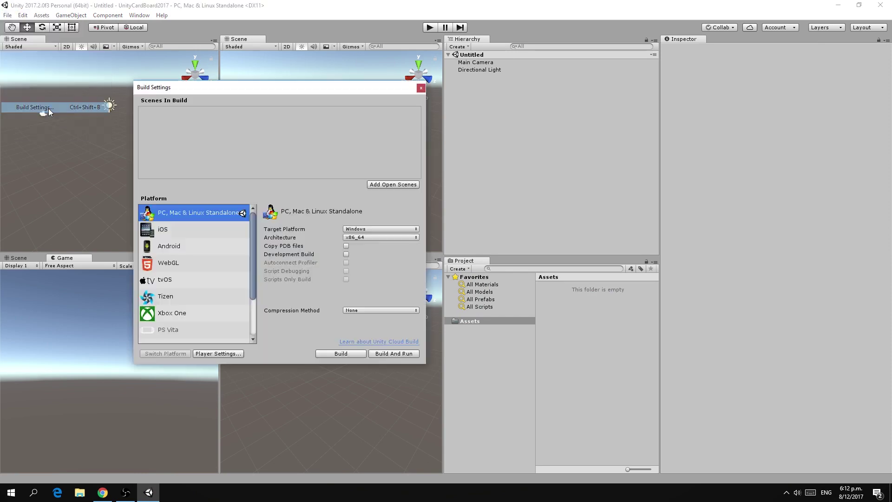
click(169, 248)
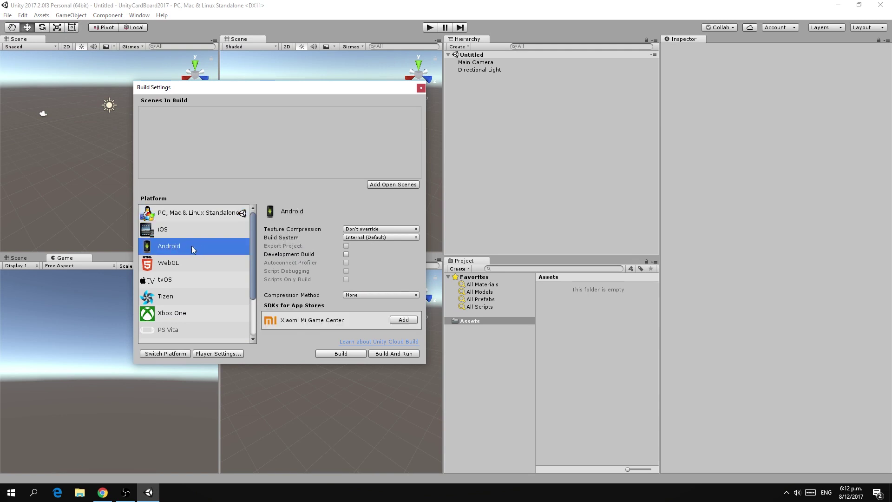
click(166, 353)
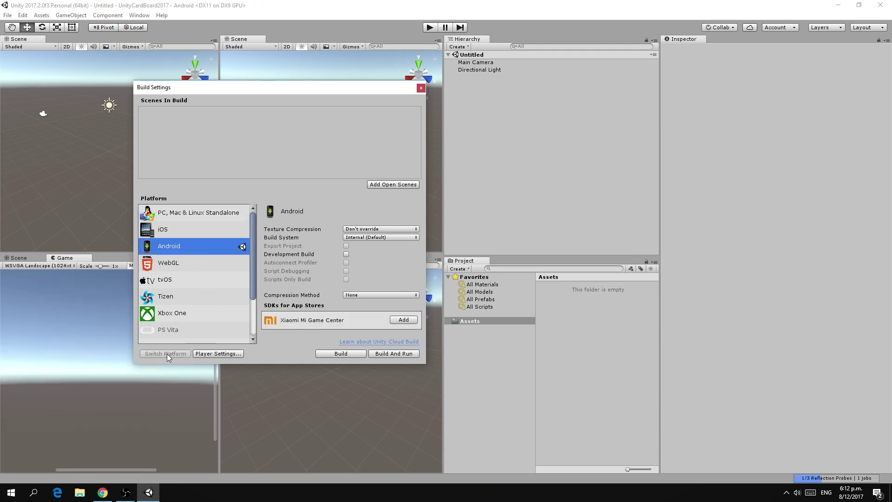
Enable Virtual Reality Supported in the Android player's XR settings and add the Cardboard SDK
click(218, 354)
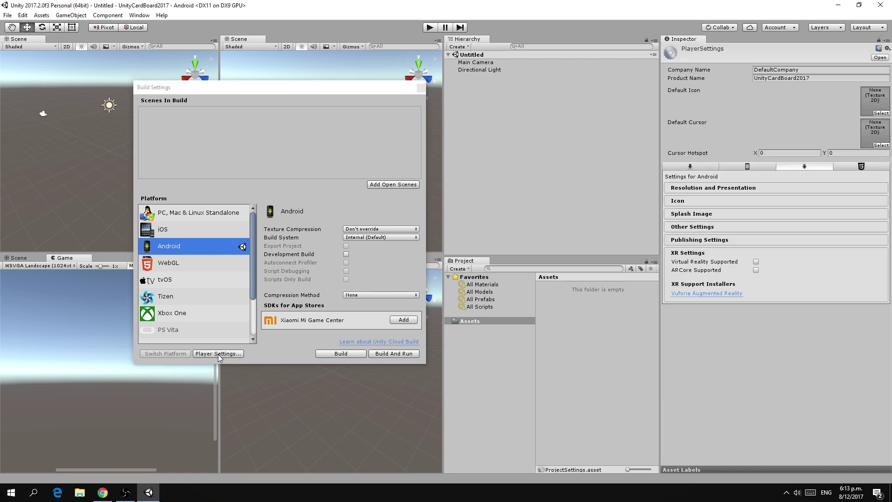
click(420, 88)
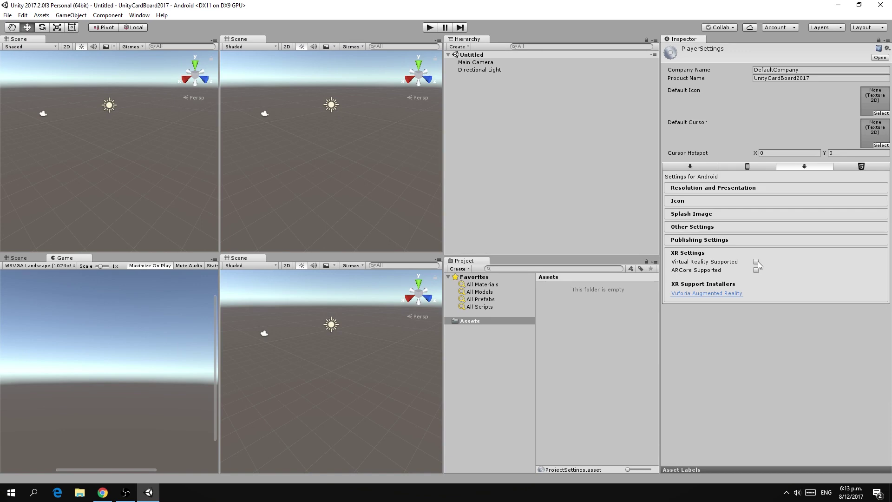
click(755, 262)
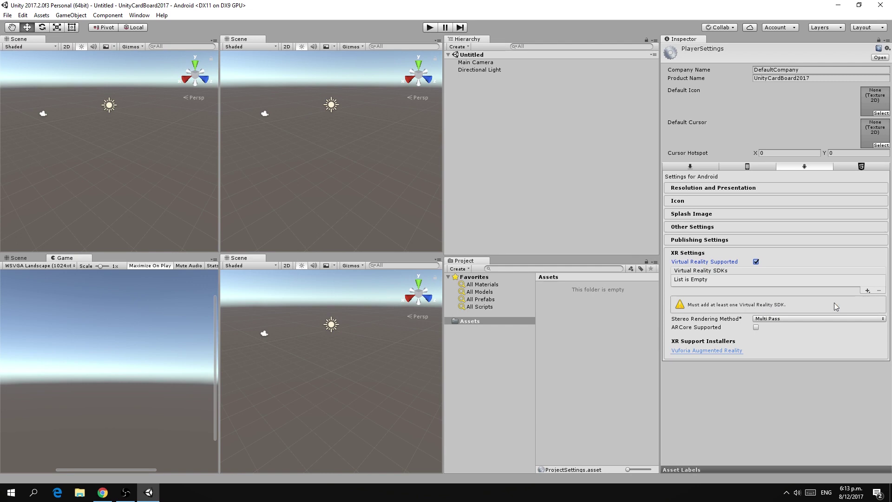
click(867, 292)
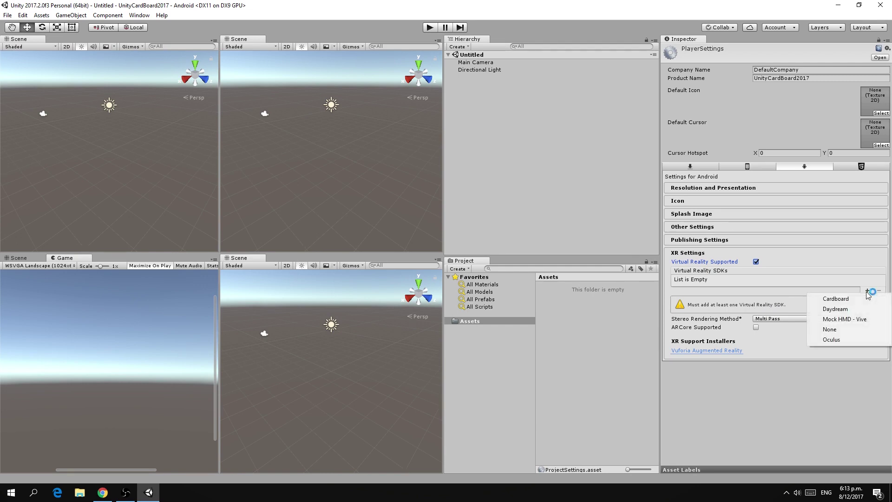
click(848, 298)
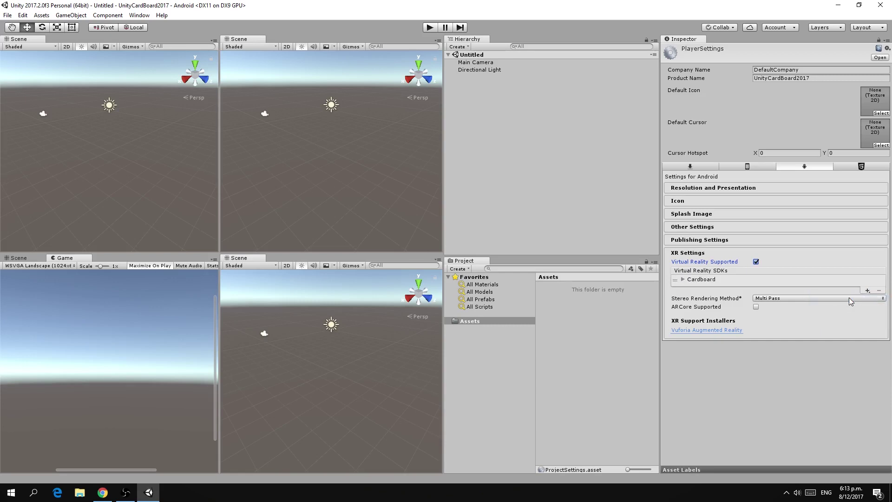
Set the Android package name to com.rabidgremlin.unitycb2017 in the player's Other Settings
click(681, 227)
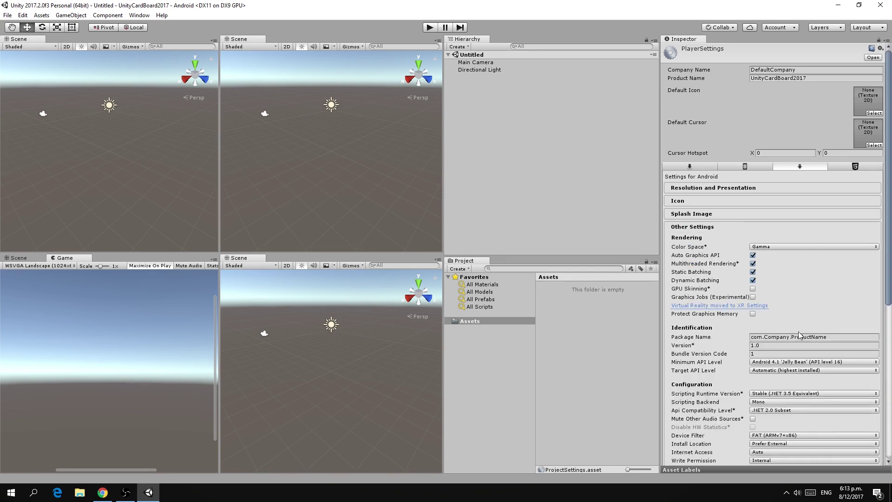
click(808, 338)
click(826, 336)
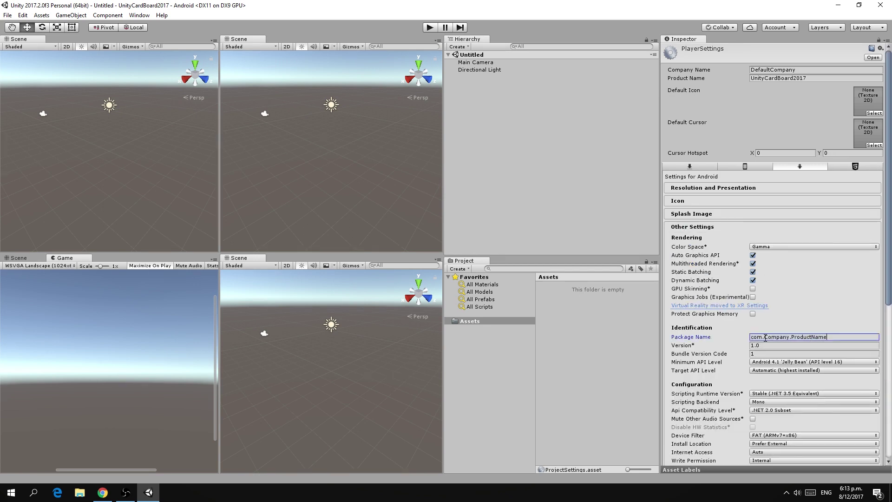
drag(764, 337, 828, 339)
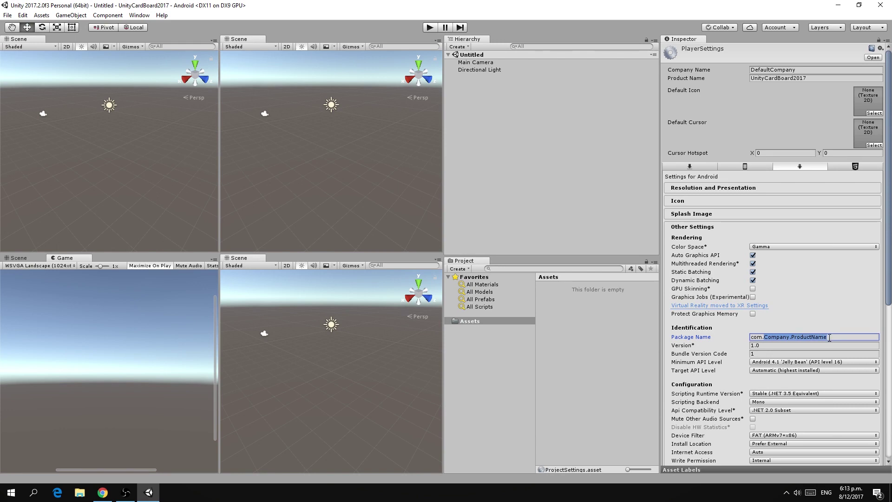
text(rabidgremlin.unitycb2017)
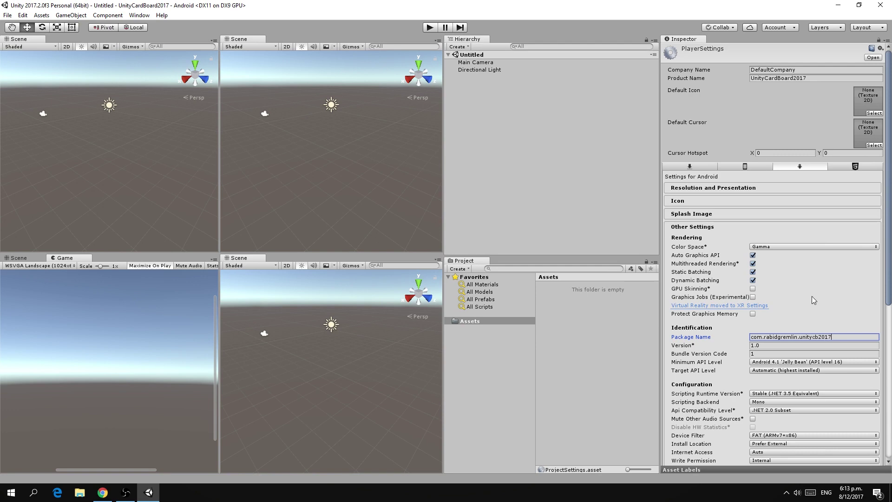
Set the minimum API level to Android 4.4 'Kit Kat' (API level 19) and leave GPU Skinning off
scroll(814, 300, down, 3)
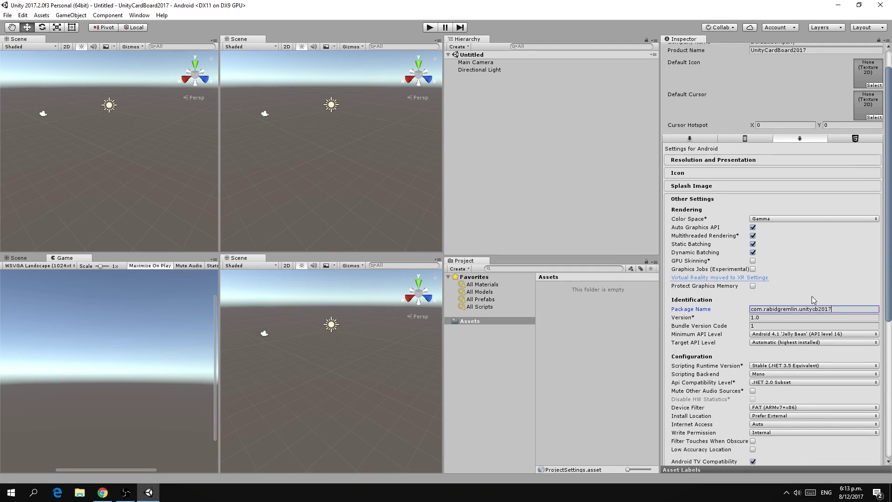
click(771, 335)
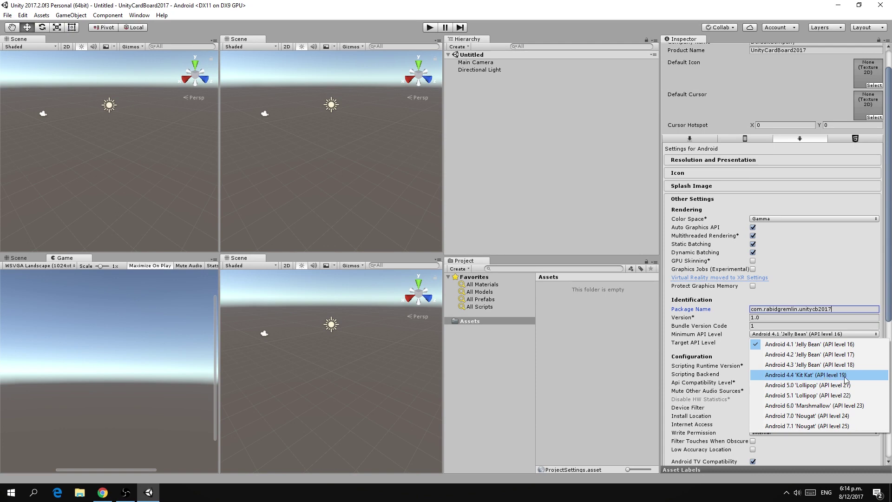
click(835, 379)
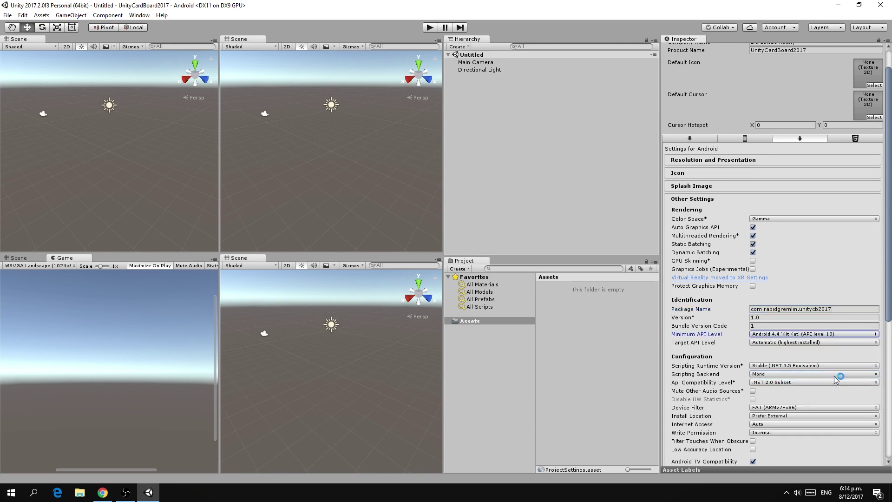
click(821, 261)
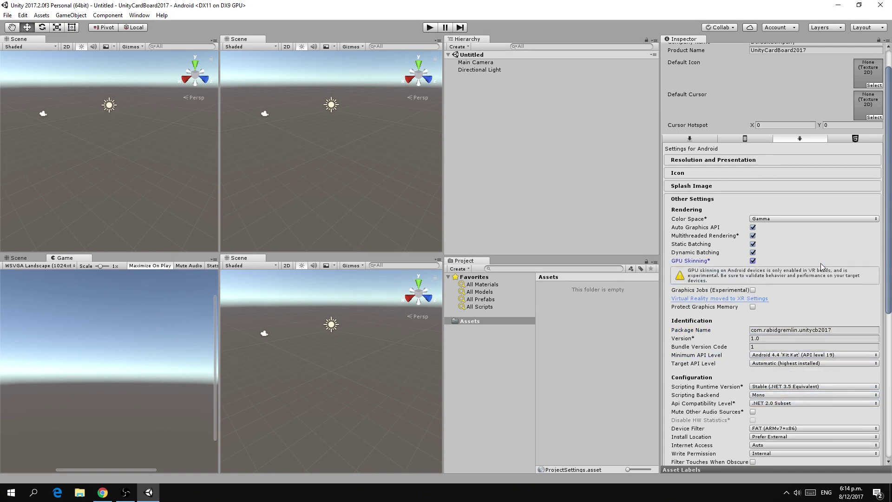
click(823, 263)
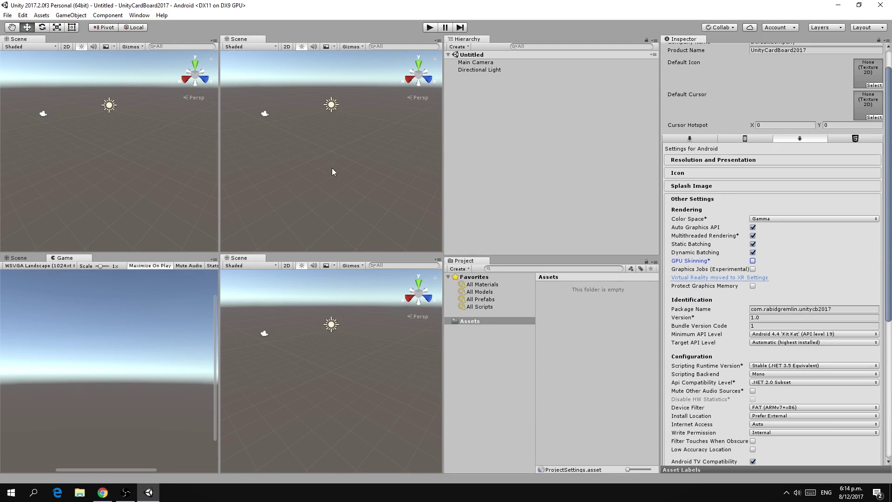
Add a 3D cube to the scene
click(69, 18)
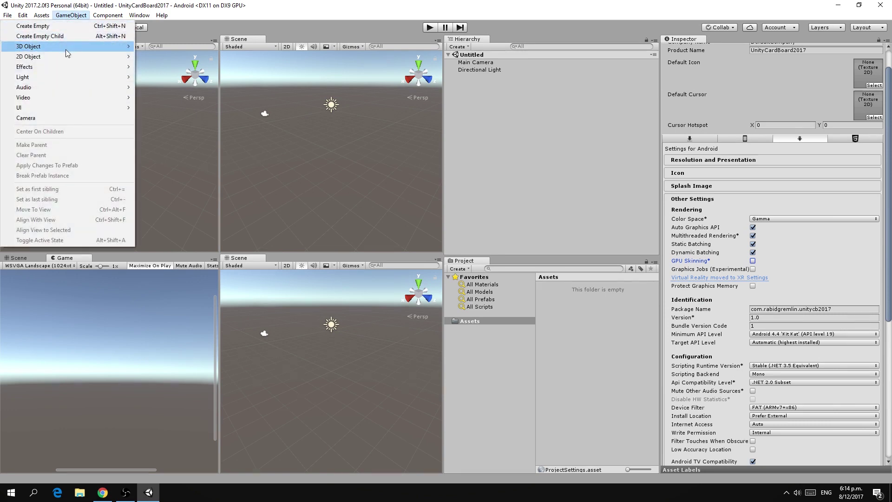
mouse_move(66, 48)
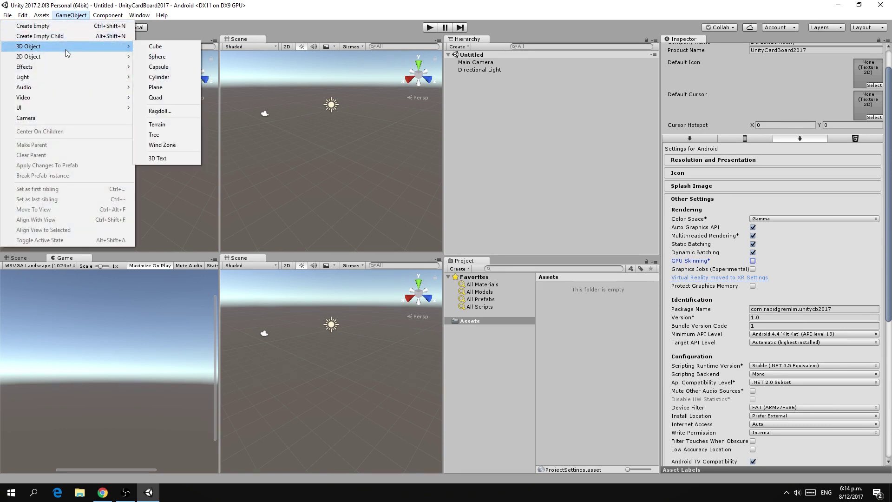
click(154, 47)
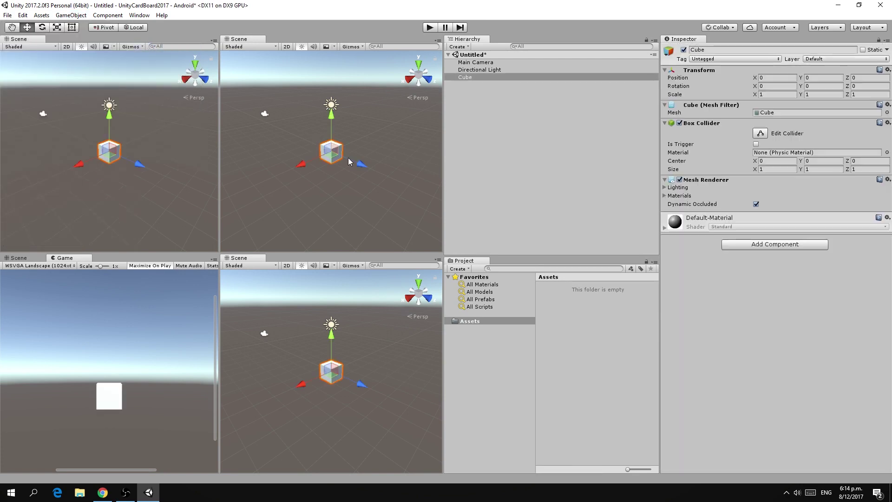
Create a new material in the Assets folder and set its albedo to bright red, about FF0404
right_click(576, 307)
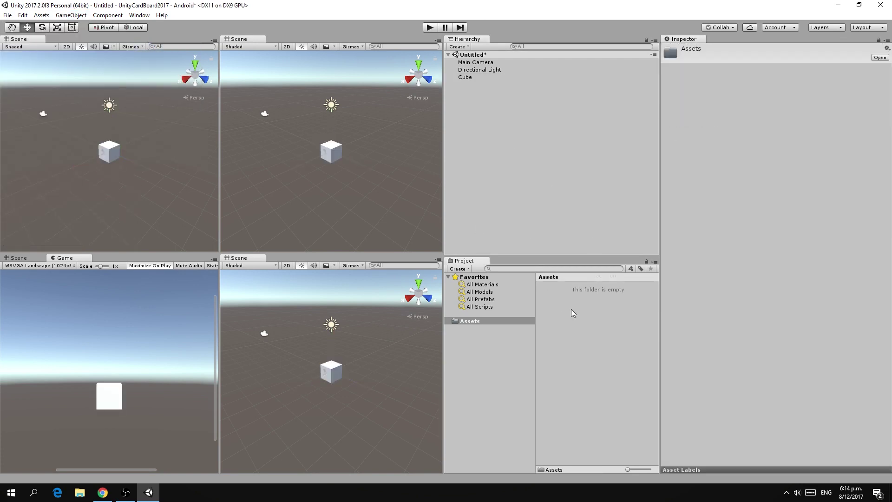
mouse_move(617, 127)
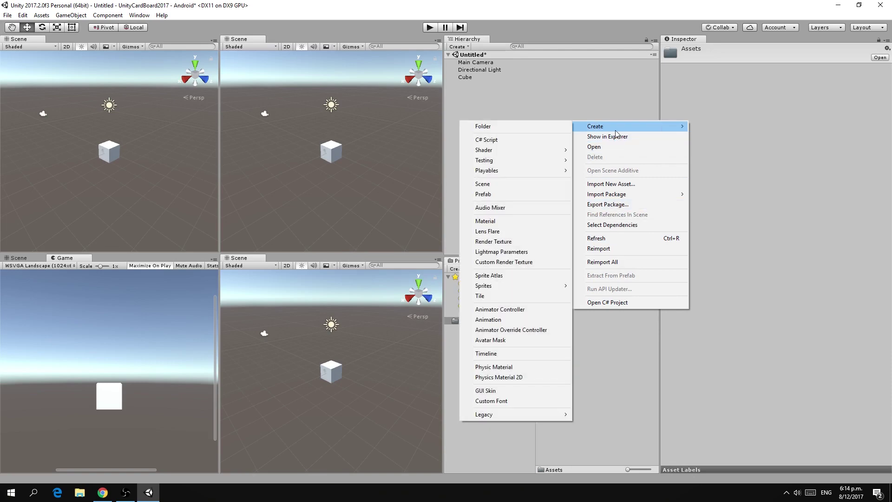
click(506, 221)
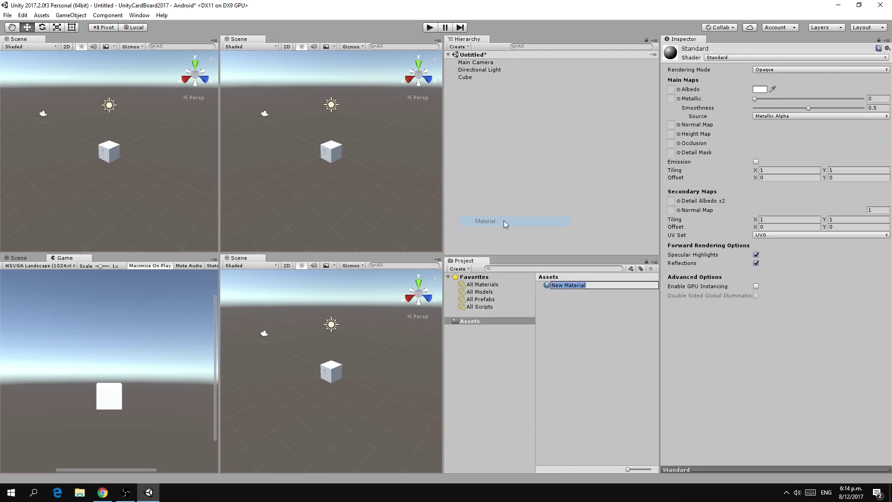
click(759, 90)
drag(283, 142, 318, 113)
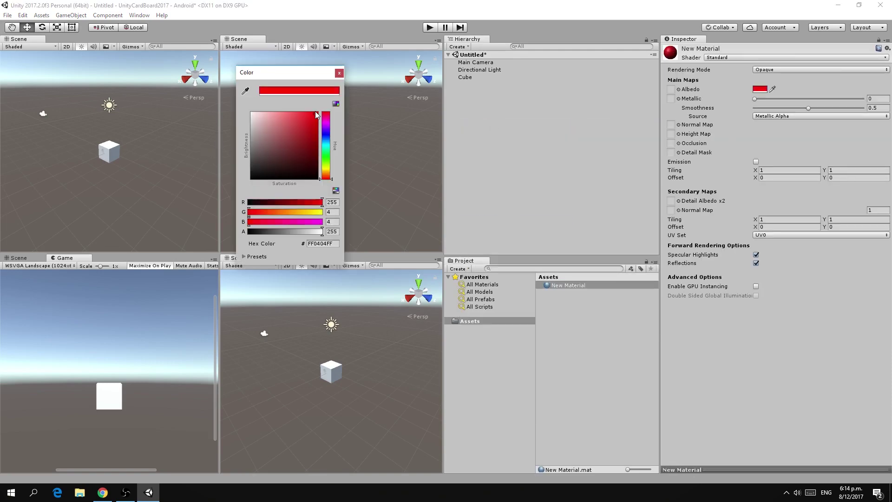
click(339, 72)
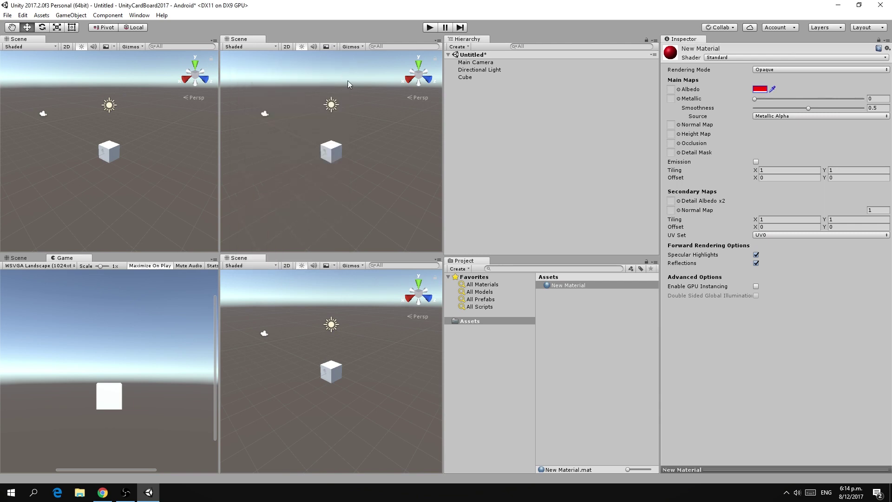
Rename the new material as RedMat and apply it to the cube
click(567, 284)
click(567, 285)
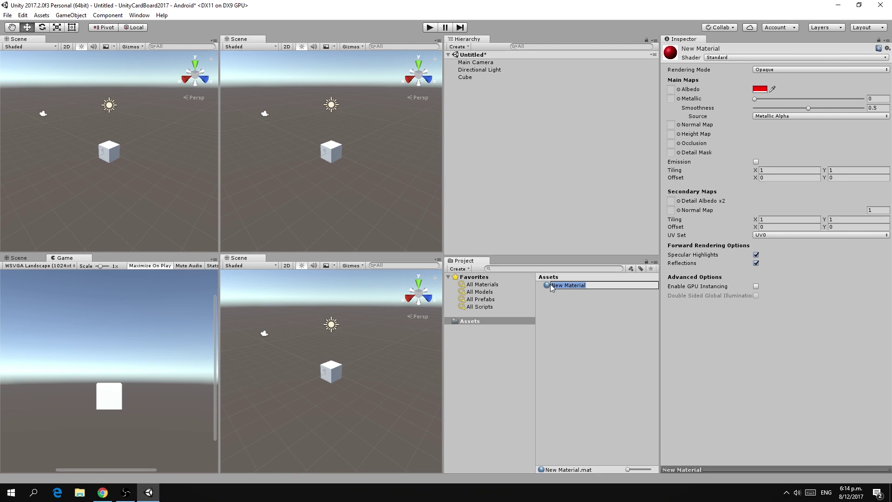
text(RedMat)
key(Return)
drag(551, 286, 465, 79)
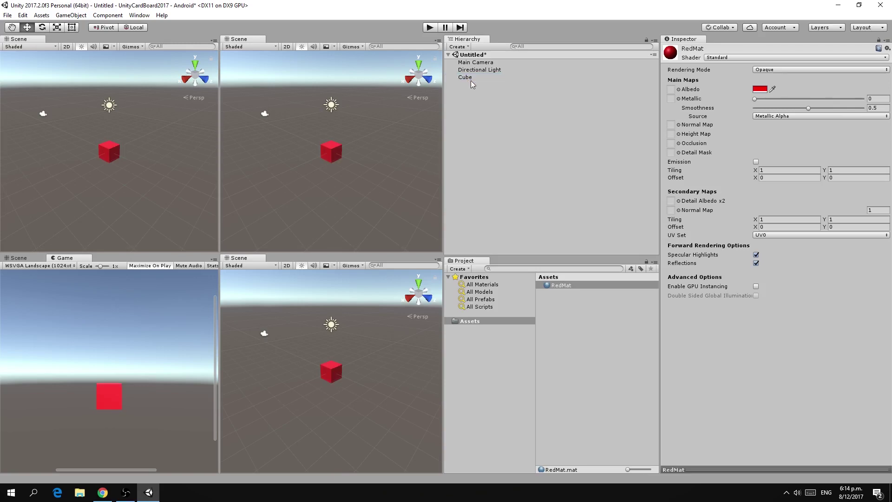
Set the cube's X rotation to 45
click(466, 79)
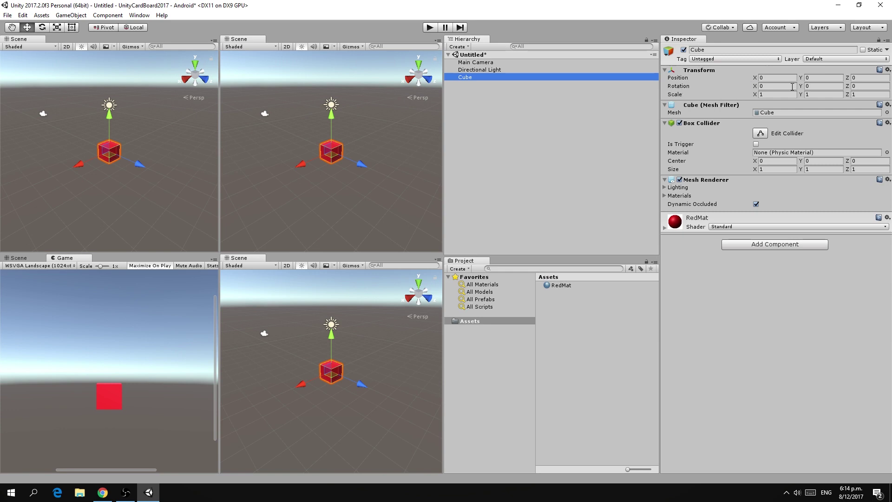
click(770, 87)
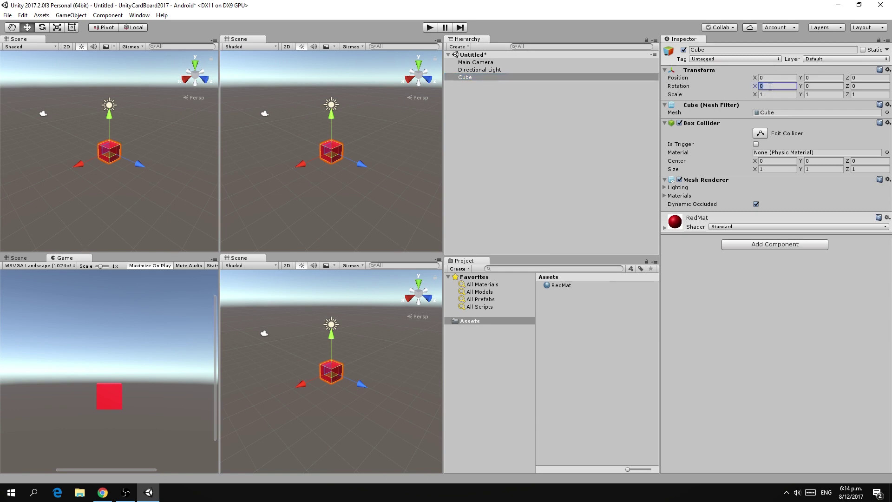
text(45)
key(Return)
Create a new C# script named Spin and add it to the cube as a component
click(753, 245)
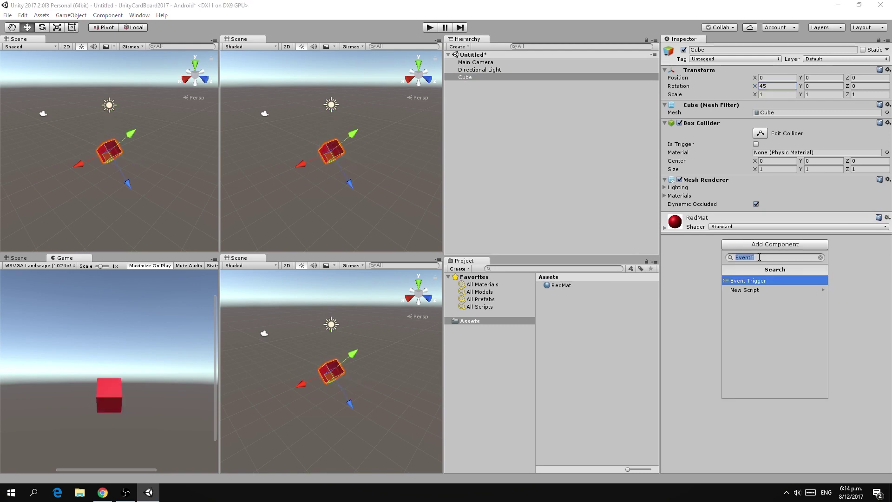
text(Script)
key(Return)
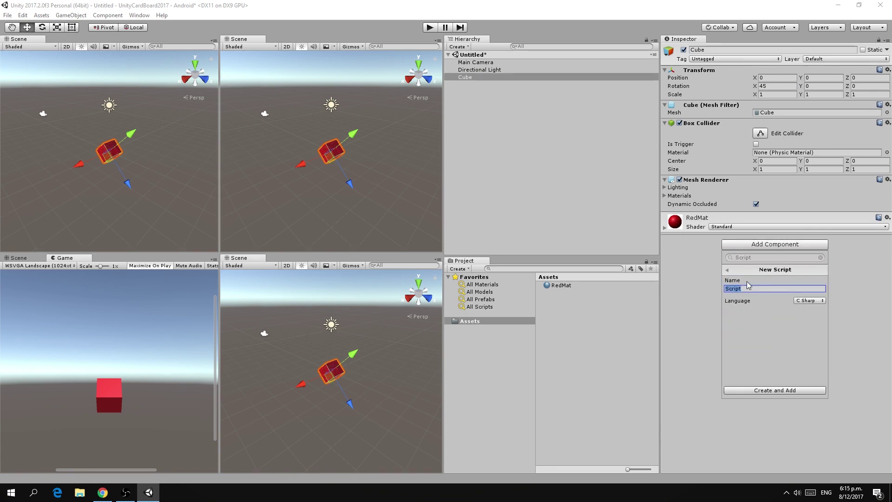
click(750, 288)
drag(757, 288, 723, 295)
text(Spin)
click(723, 290)
key(Return)
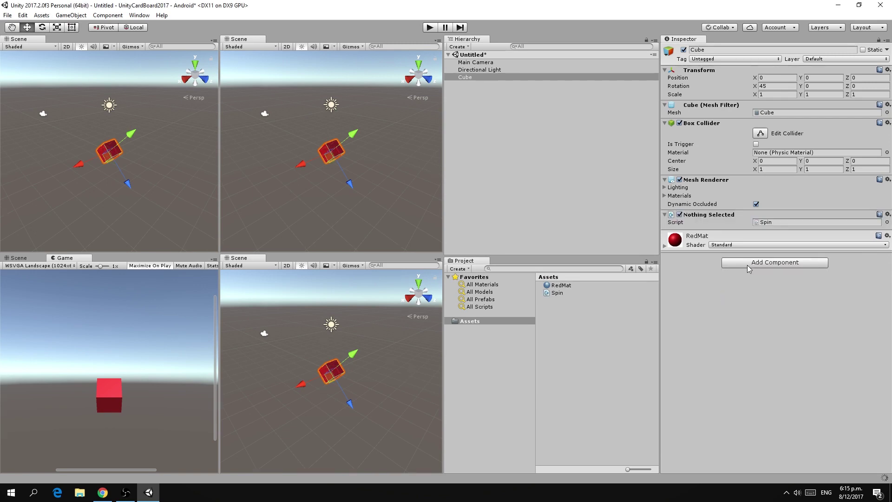
Open the cube's Spin script for editing and declare a public float spinValue = 90 at the start of the class
double_click(772, 223)
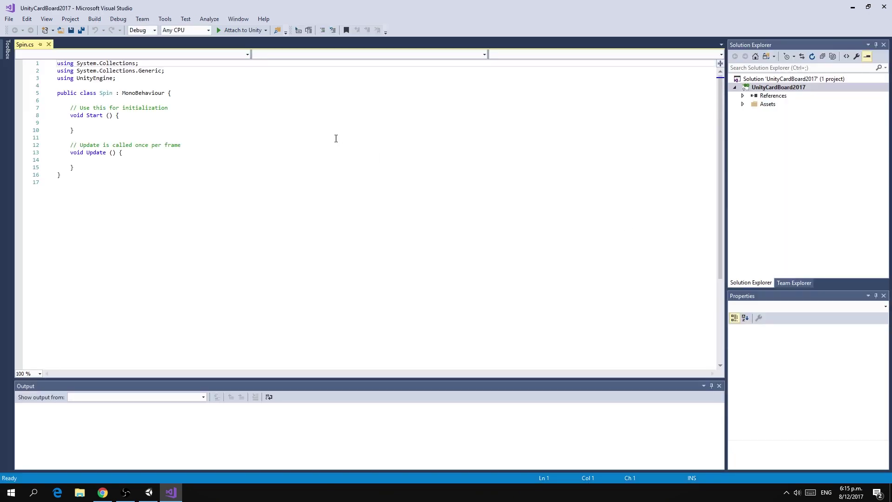
click(192, 95)
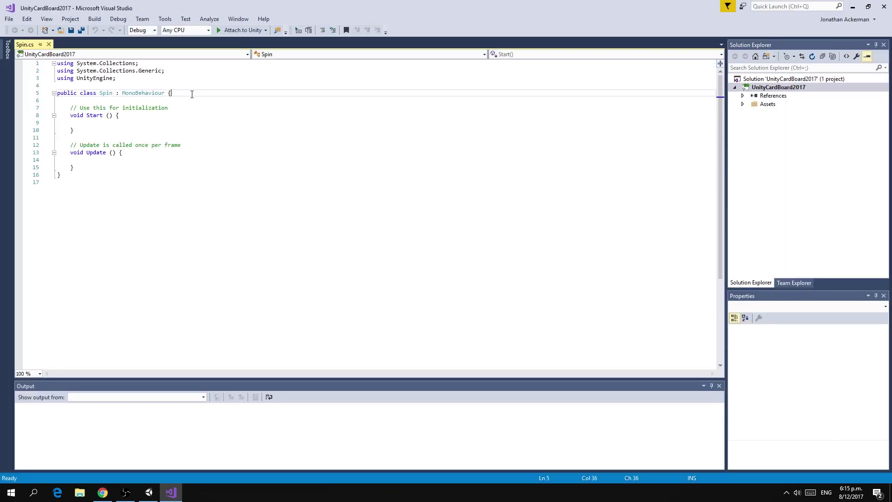
key(Return)
key(Return)
text(public floa)
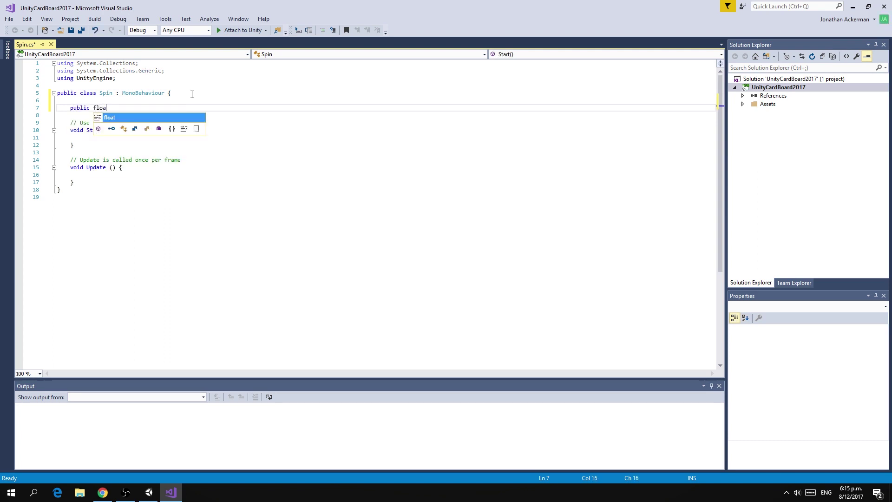
text(t spinValue = 90;)
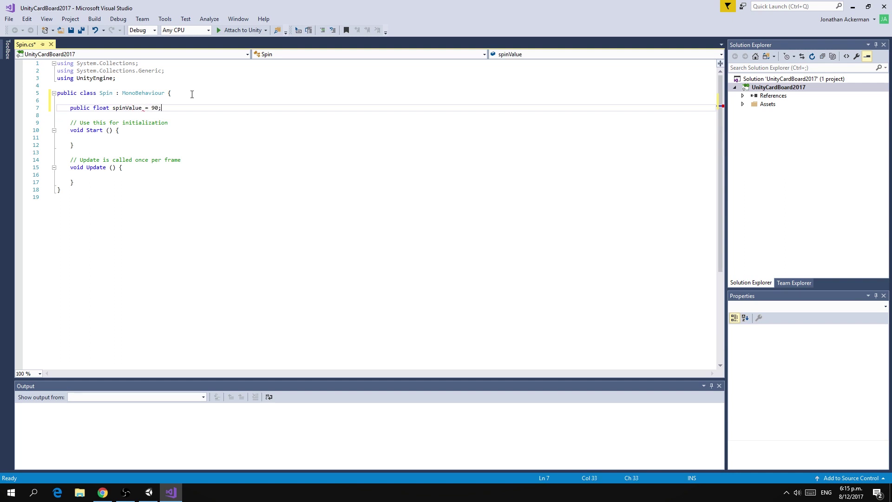
Add a transform.Rotate call inside the Update method with Vector3.up as the rotation axis
key(Down)
key(Down)
key(Down)
key(Down)
key(Down)
key(Down)
key(Down)
key(Down)
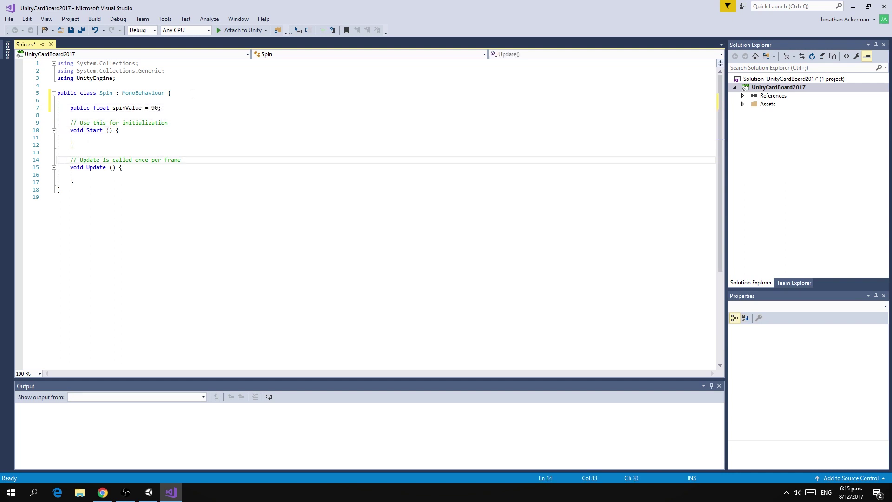
key(Return)
key(Return)
text(tran)
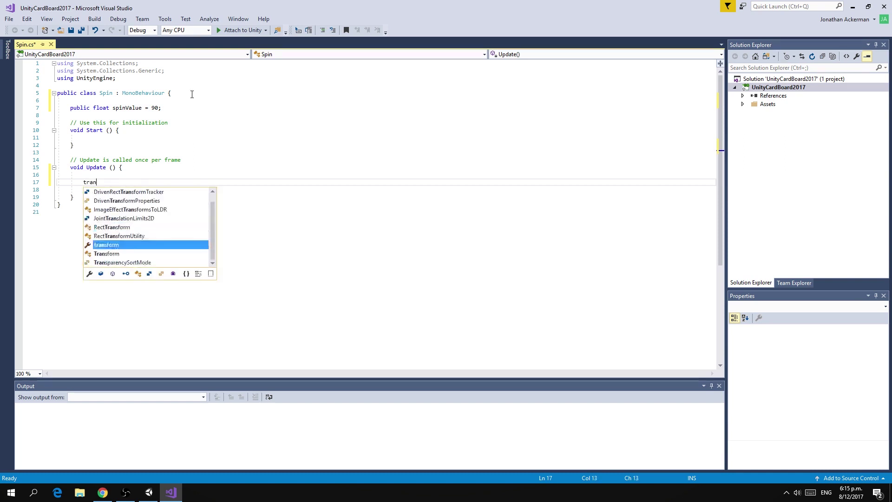
key(Tab)
text(.)
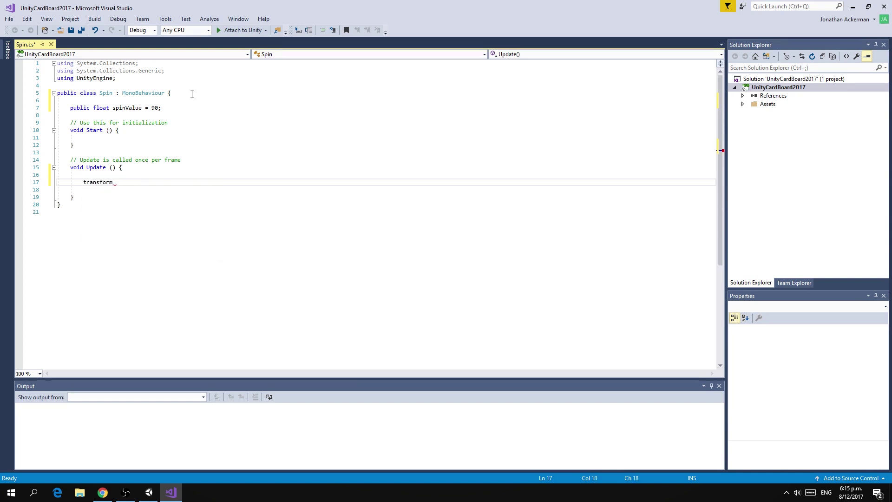
text(R)
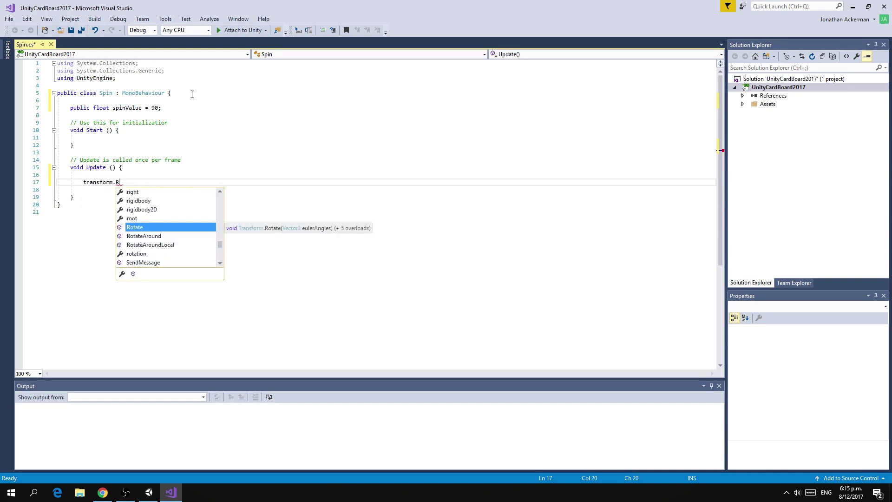
key(Tab)
text((Vector3)
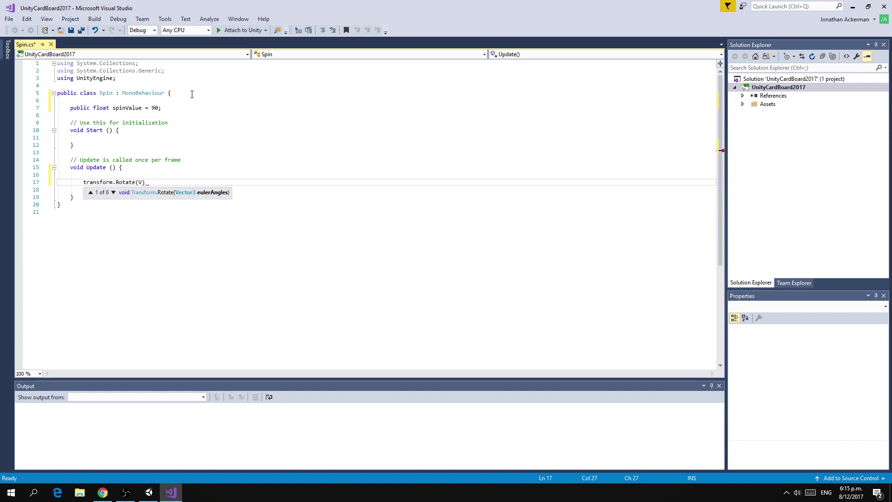
text(.up)
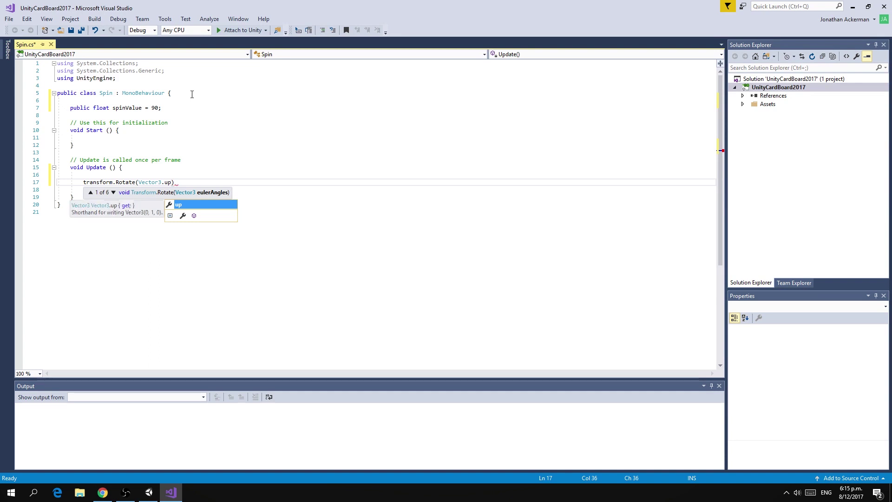
Multiply the Vector3.up argument by spinValue and Time.deltaTime, complete the statement with a semicolon, and save the script
text(*)
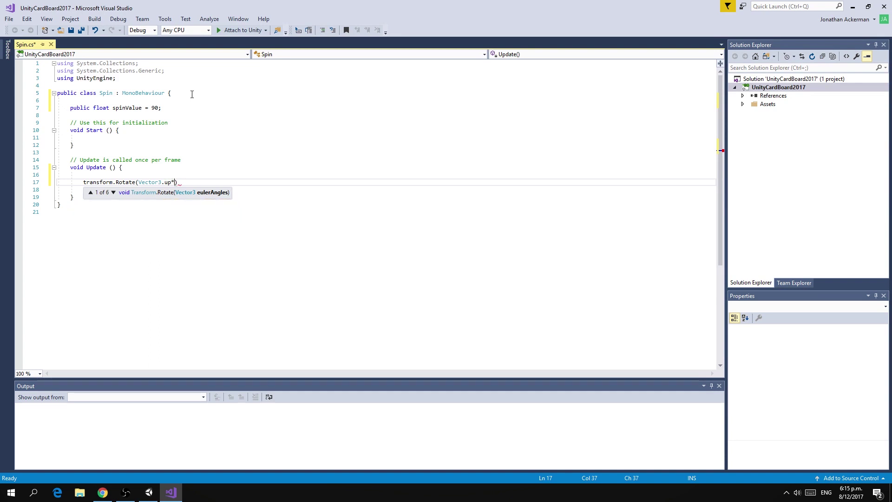
text(spinValue)
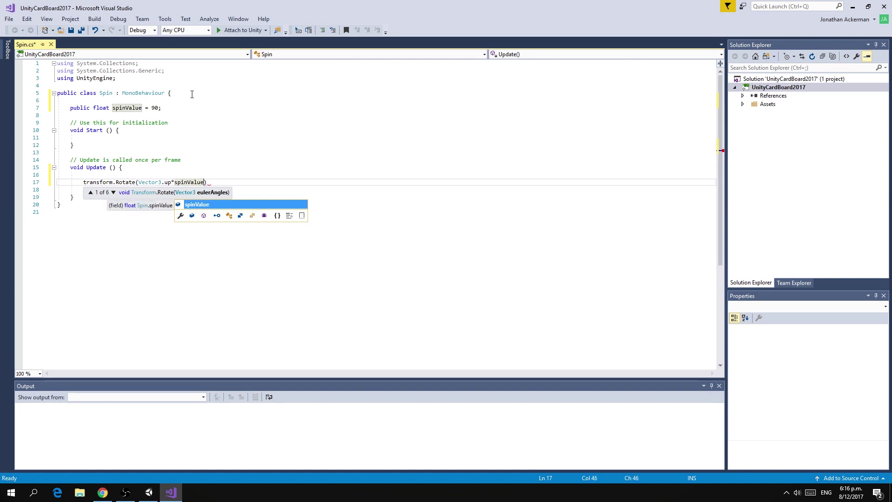
text(*)
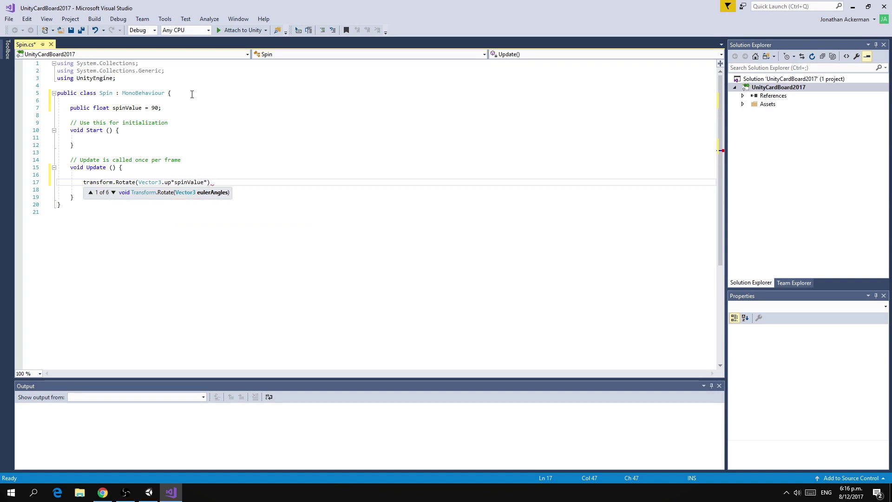
text(Time.de)
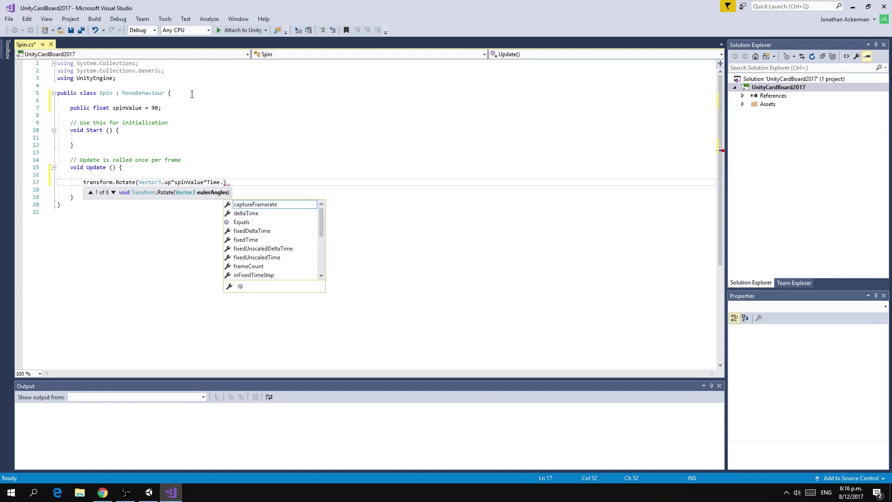
key(Tab)
text())
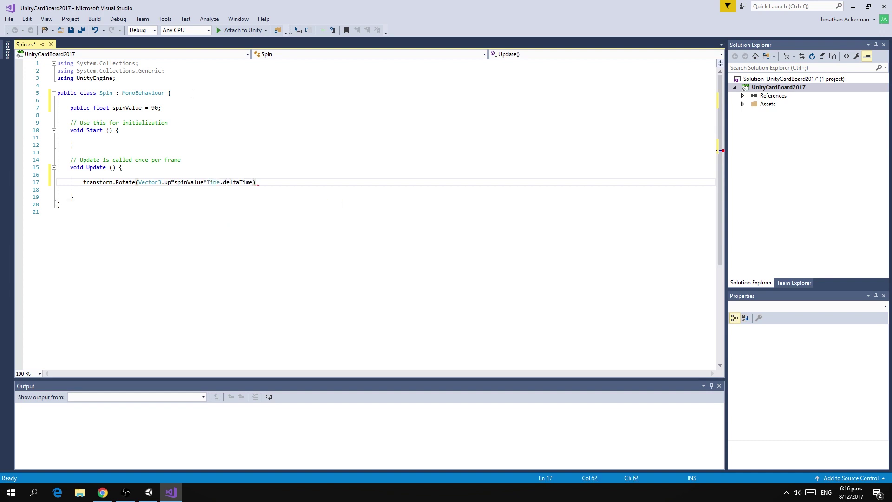
text(;)
key(ctrl+s)
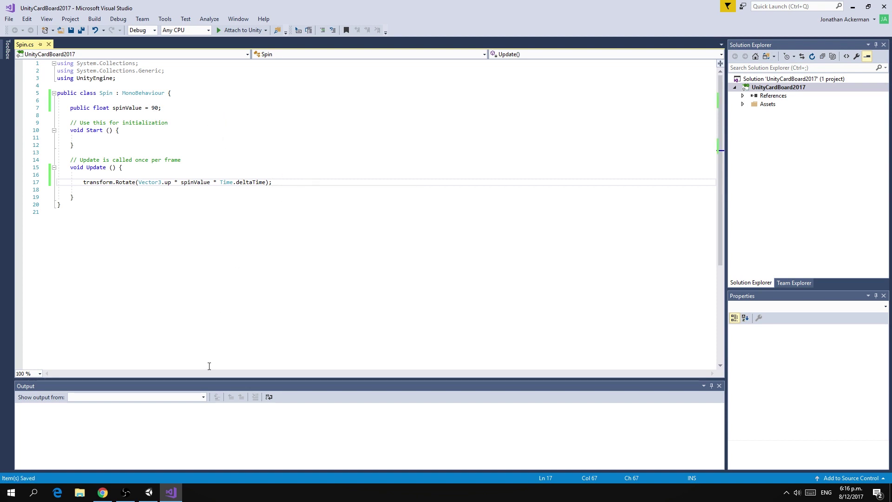
Switch to Unity, run the scene in play mode to check the cube's spin, and stop it
click(149, 492)
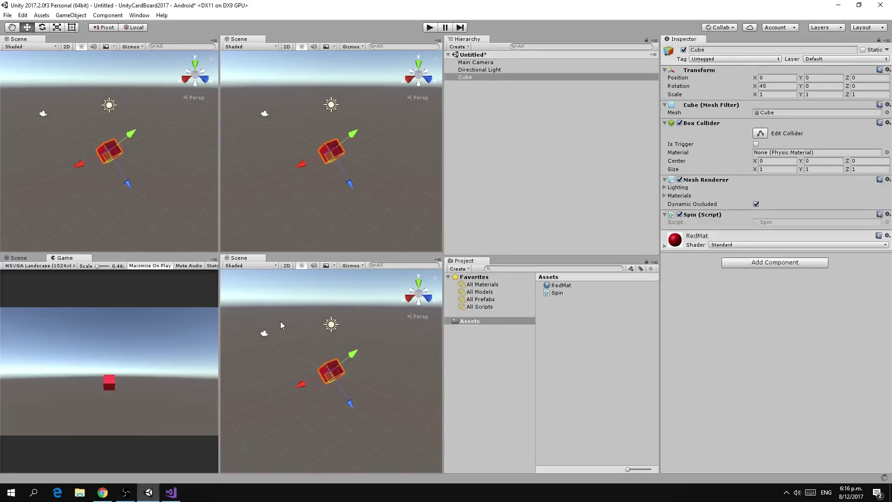
click(428, 28)
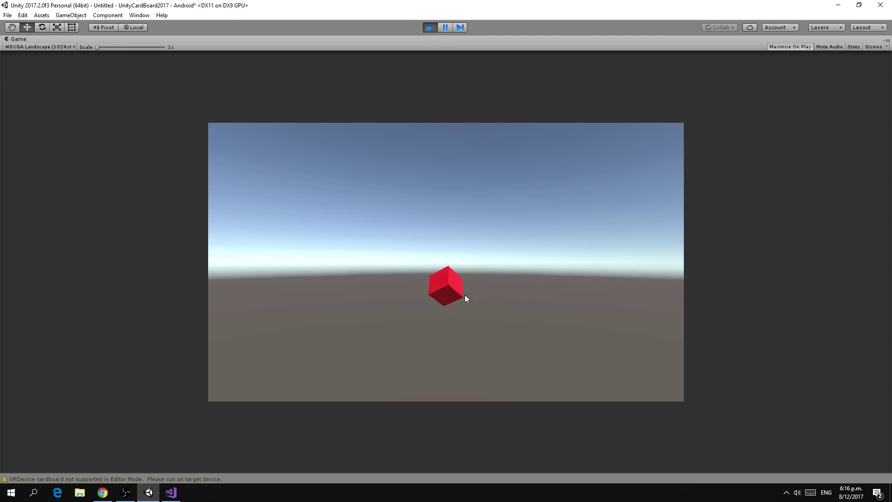
click(430, 28)
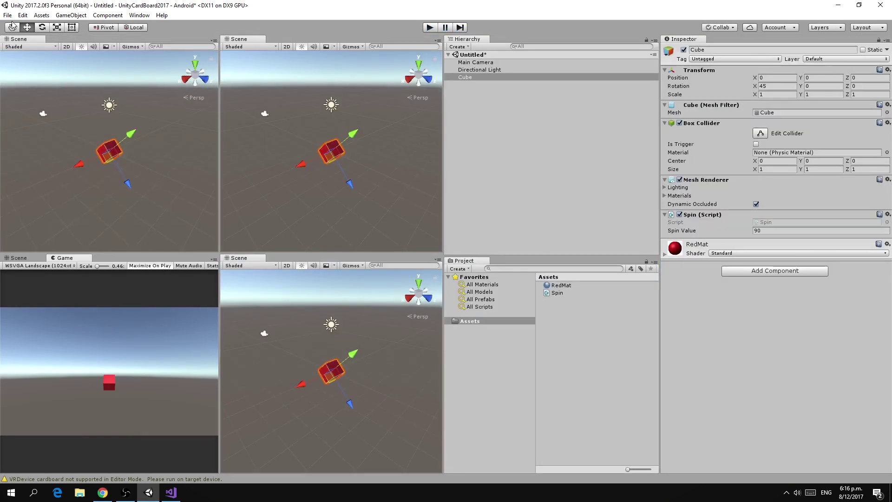
Save the scene as Main in the Assets folder
click(8, 16)
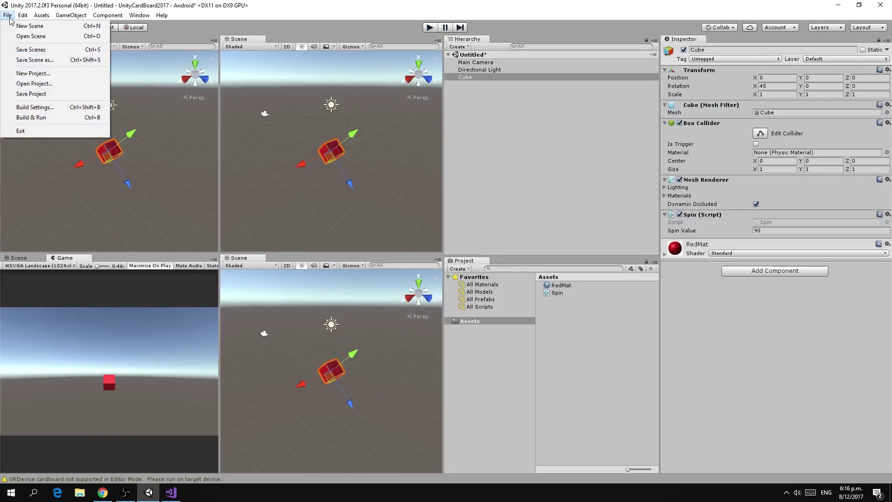
click(29, 49)
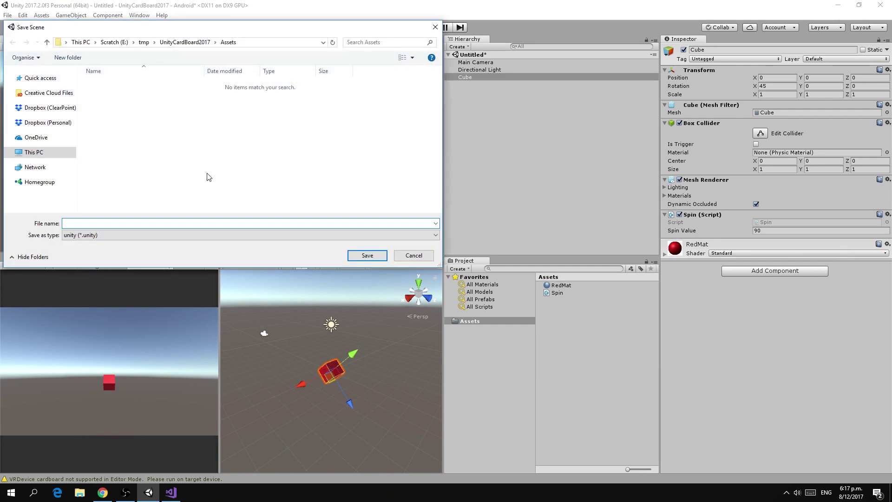
text(Main)
key(Return)
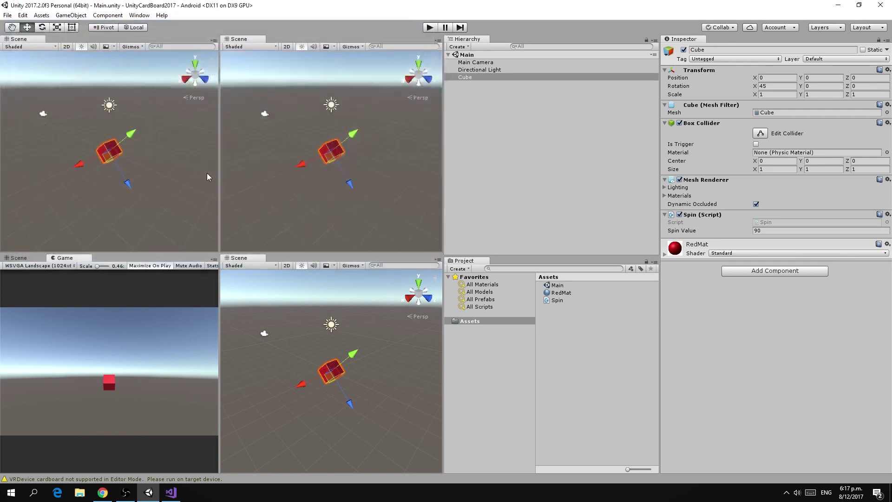
Build and run the Android app, saving the APK as UnityCB2017 in the UnityCardBoard2017 project folder
click(8, 16)
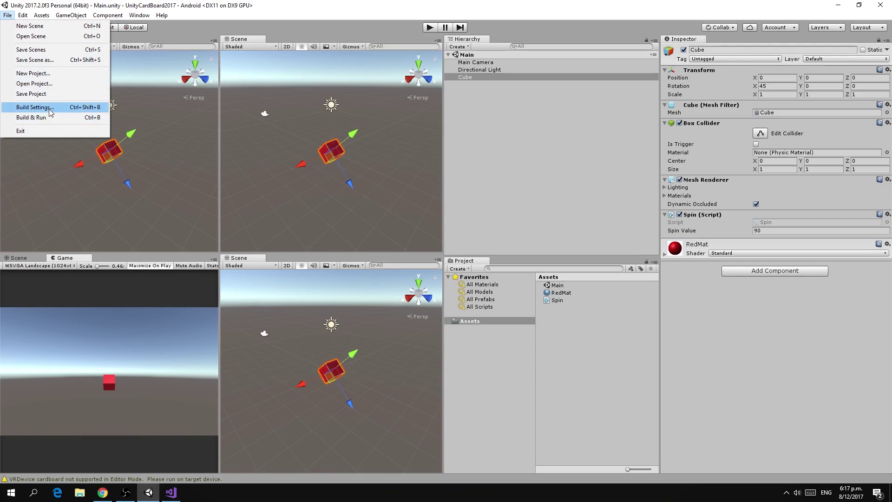
click(31, 117)
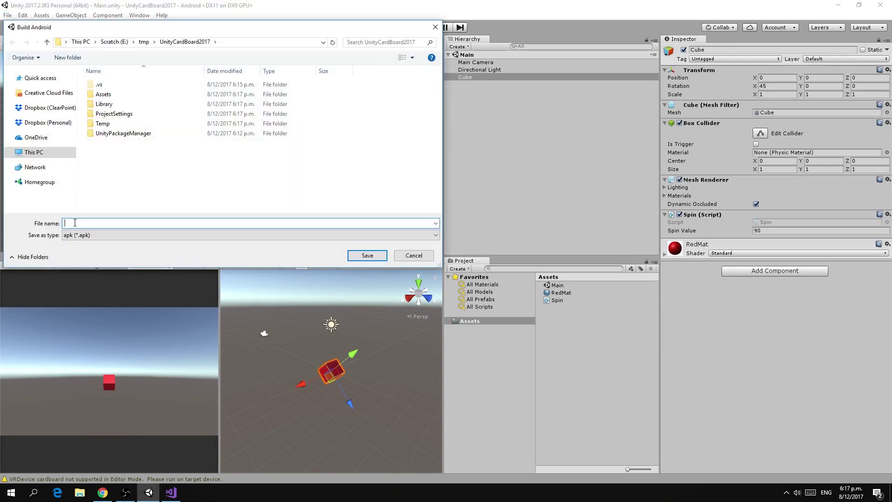
text(UnityCb2017)
key(Left)
key(Left)
key(Left)
key(Left)
key(BackSpace)
text(B)
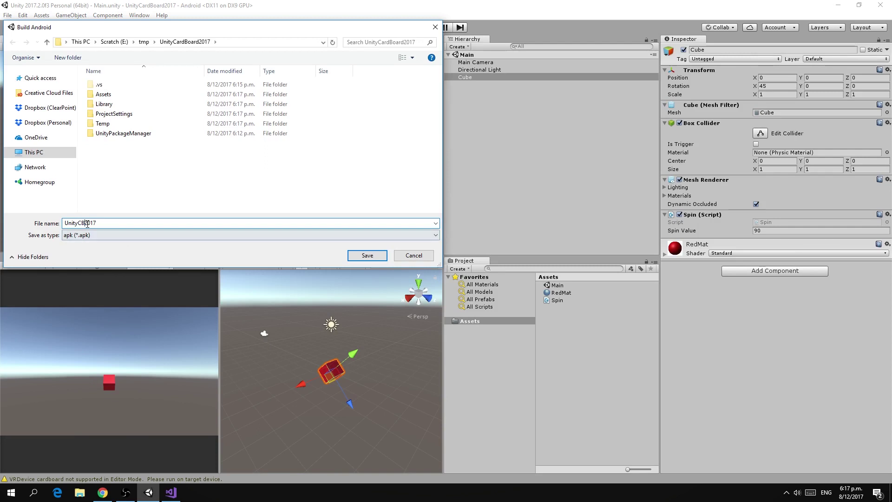
click(377, 256)
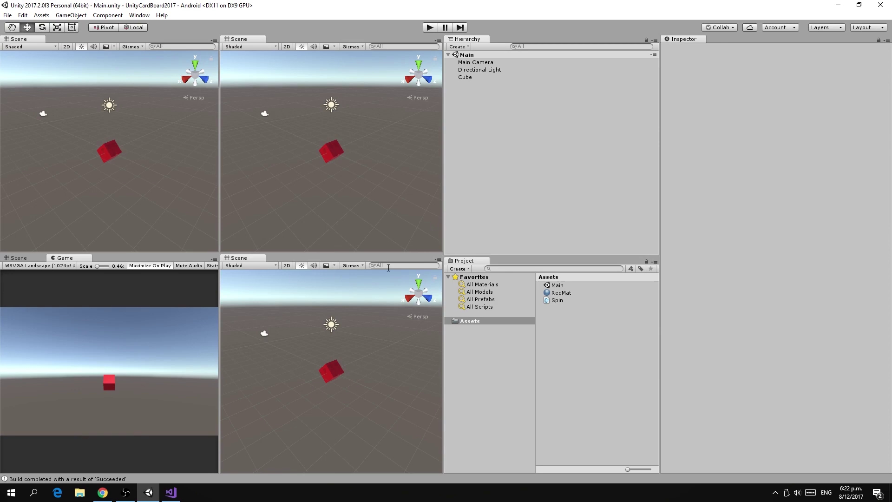
Switch to Chrome and read the Google VR SDK for Unity page's integration requirements and feature lists
click(102, 492)
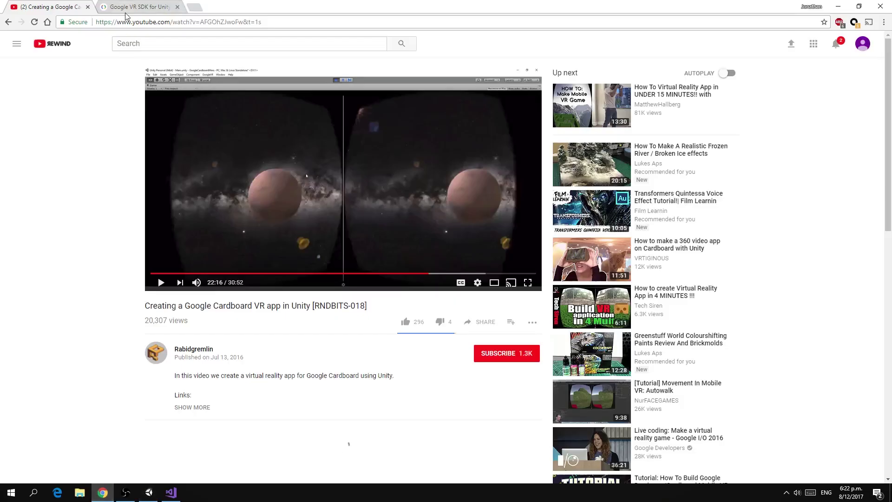
click(128, 7)
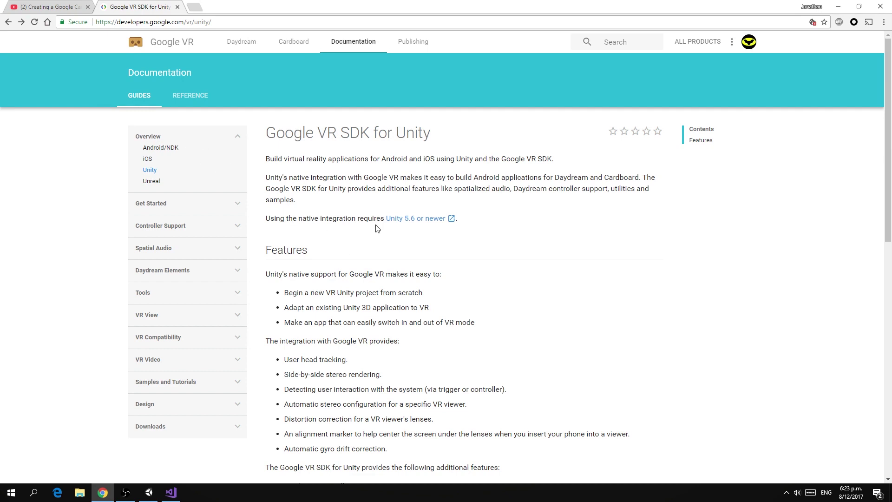
double_click(332, 216)
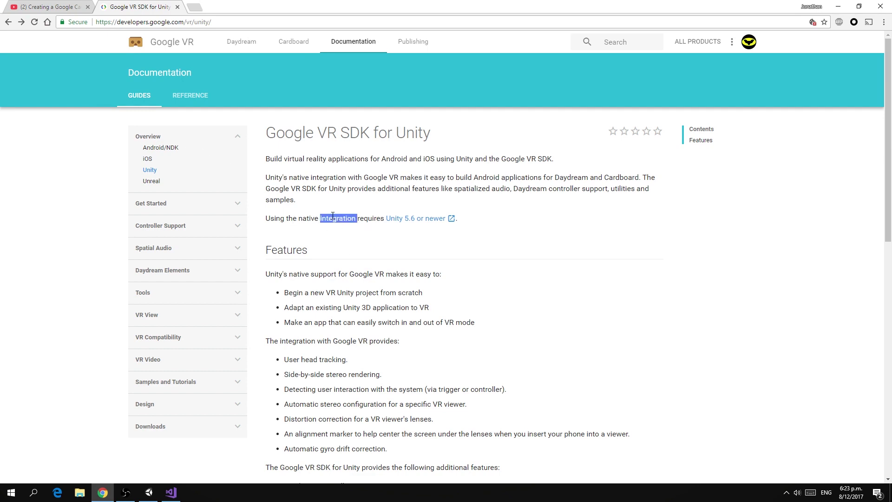
click(330, 177)
scroll(331, 177, down, 1)
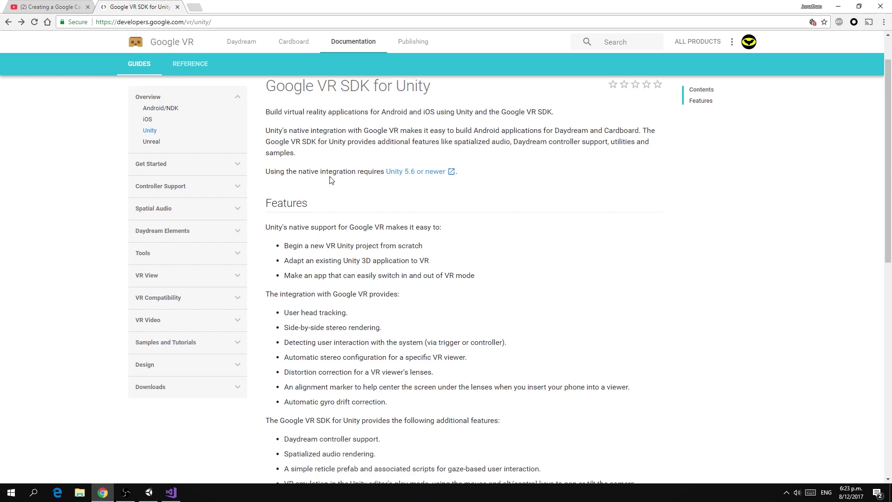
scroll(330, 179, down, 2)
scroll(331, 181, up, 2)
scroll(331, 290, down, 3)
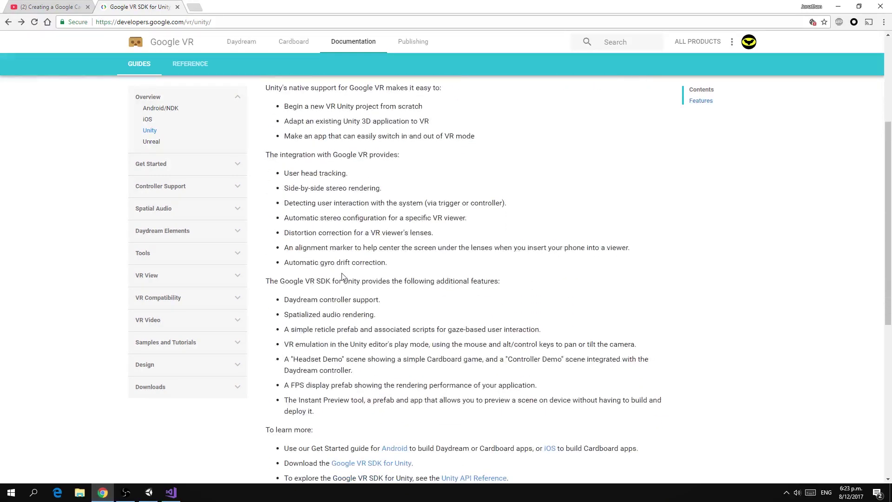
scroll(343, 279, down, 1)
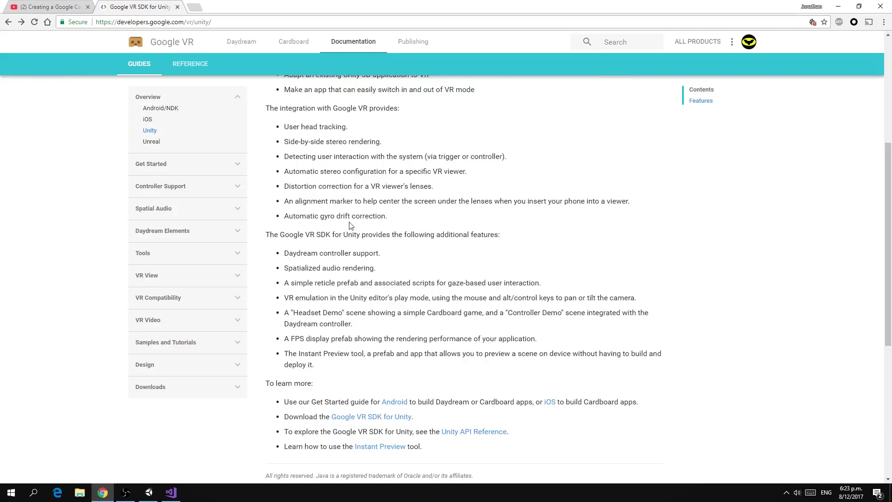
scroll(348, 224, up, 5)
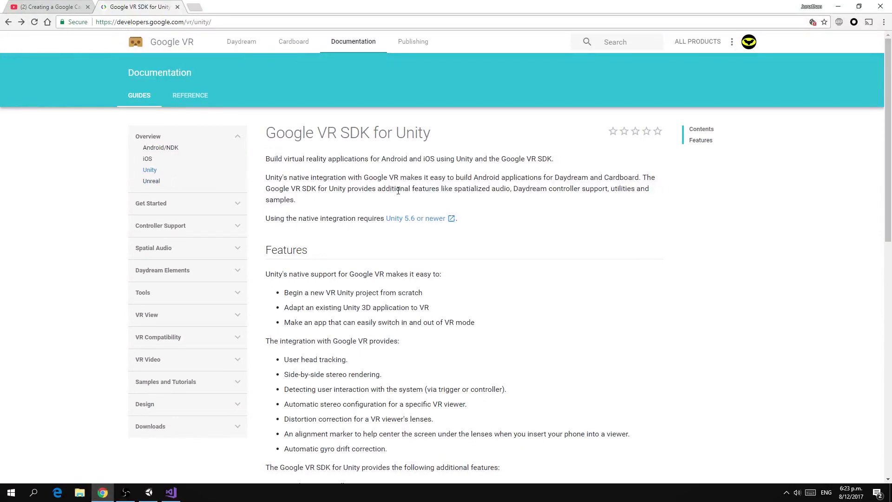
Open the Google VR SDK for Unity download page and follow its SDK download to the GitHub releases
scroll(374, 197, down, 8)
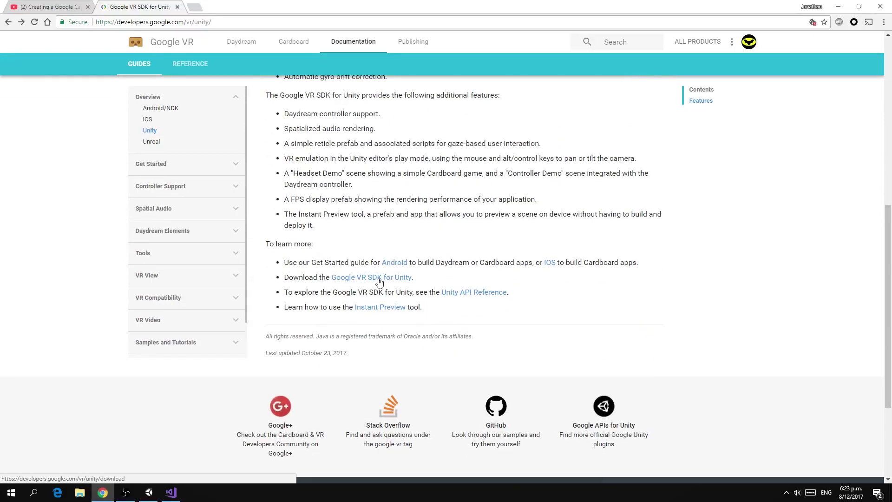
click(379, 280)
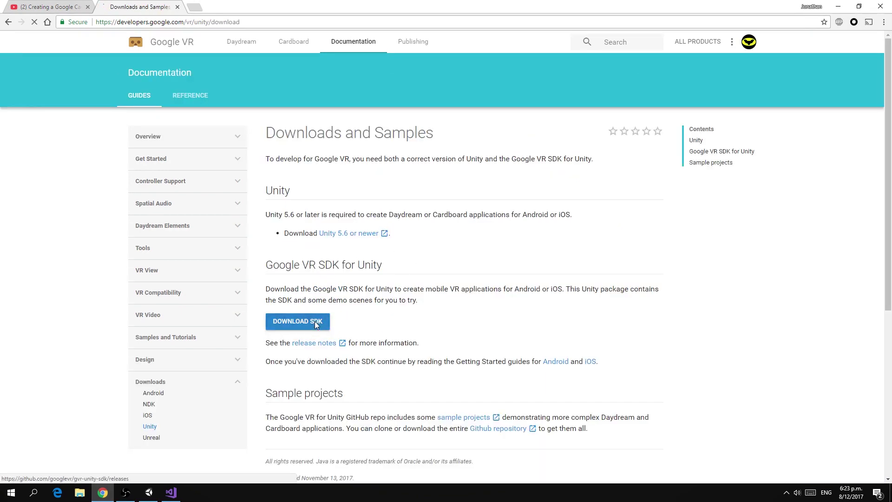
click(315, 324)
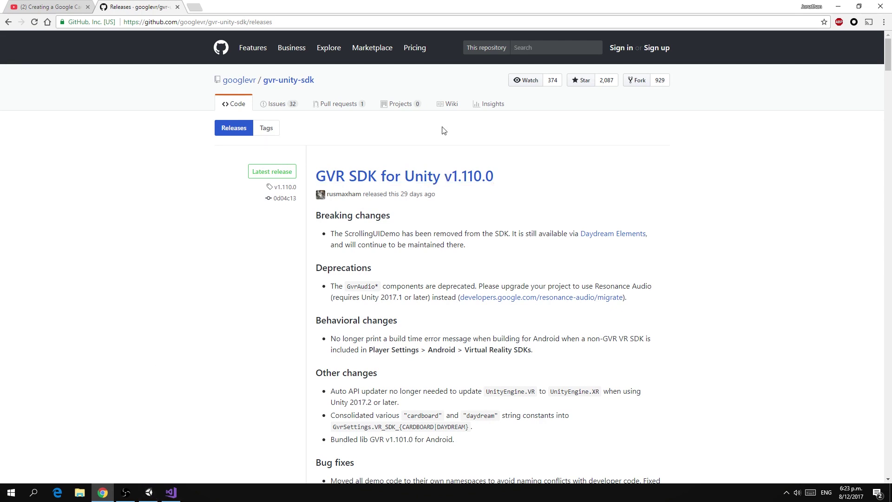
Switch to Unity and import the full GoogleVRForUnity_1.110.0 custom package into the project
click(148, 493)
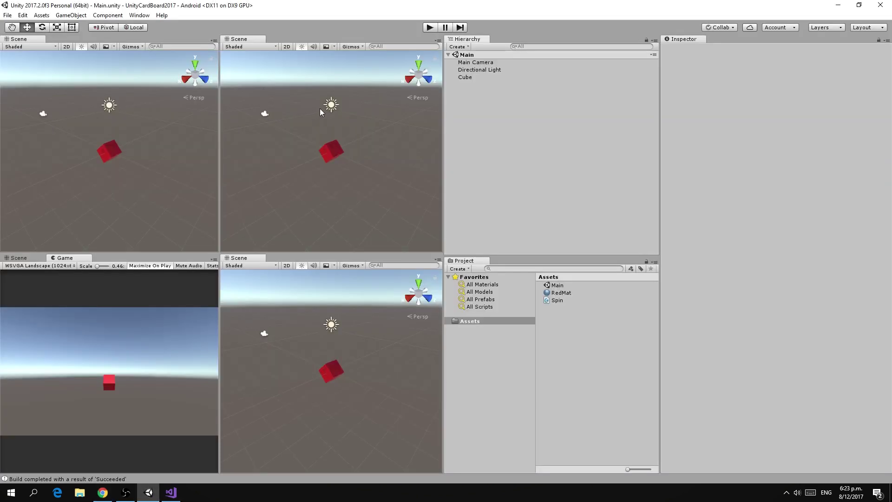
click(9, 17)
mouse_move(19, 17)
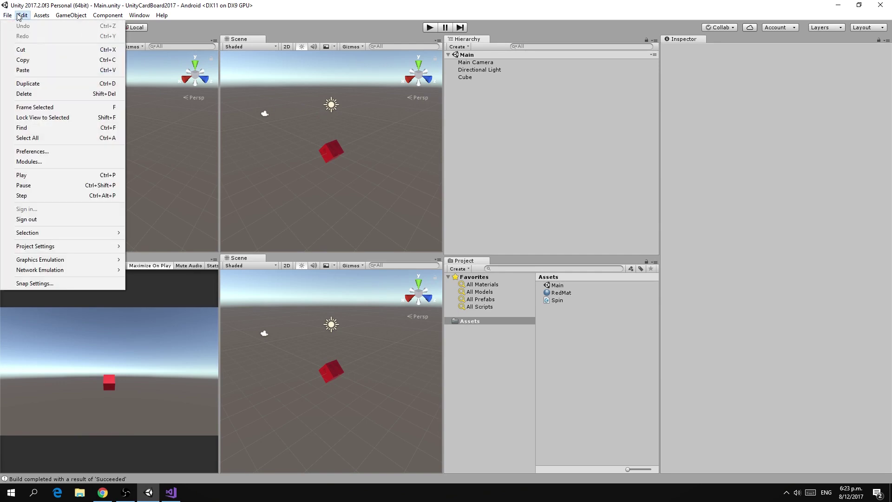
mouse_move(65, 95)
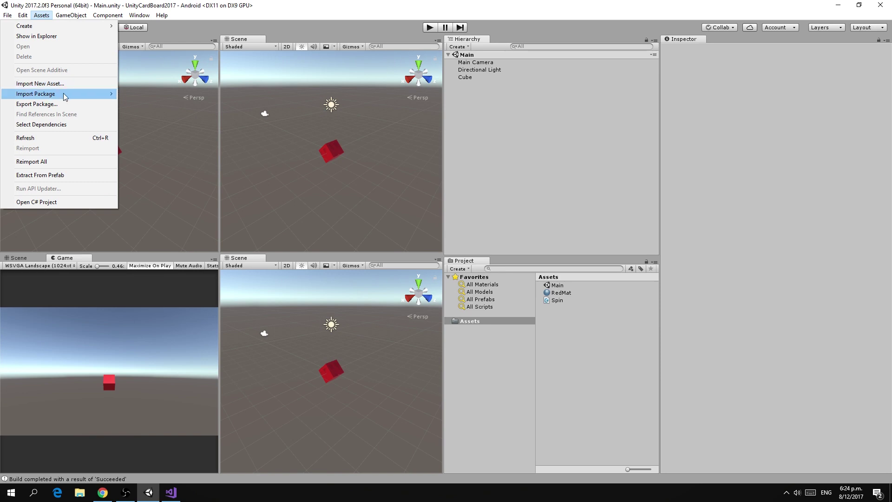
click(139, 95)
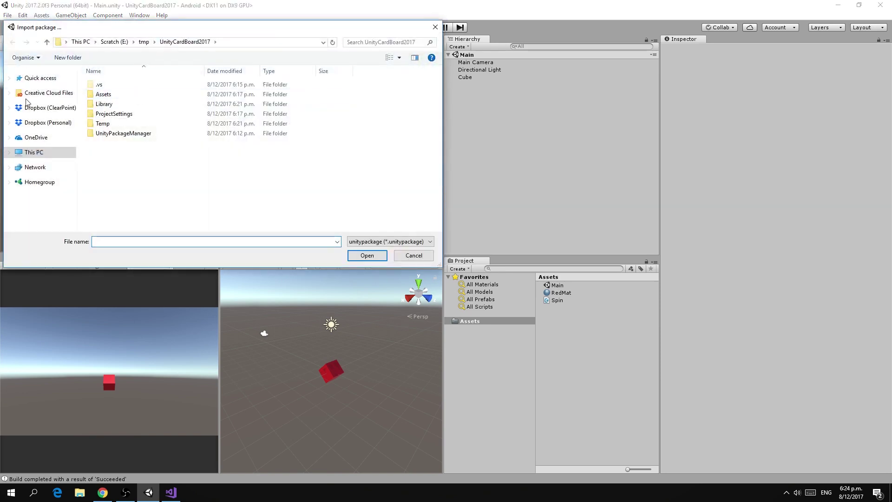
click(34, 152)
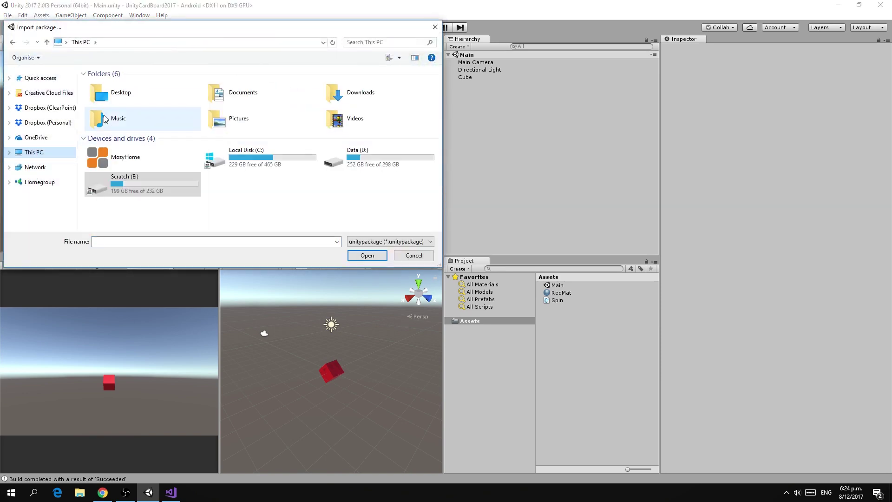
double_click(106, 93)
click(168, 96)
click(377, 256)
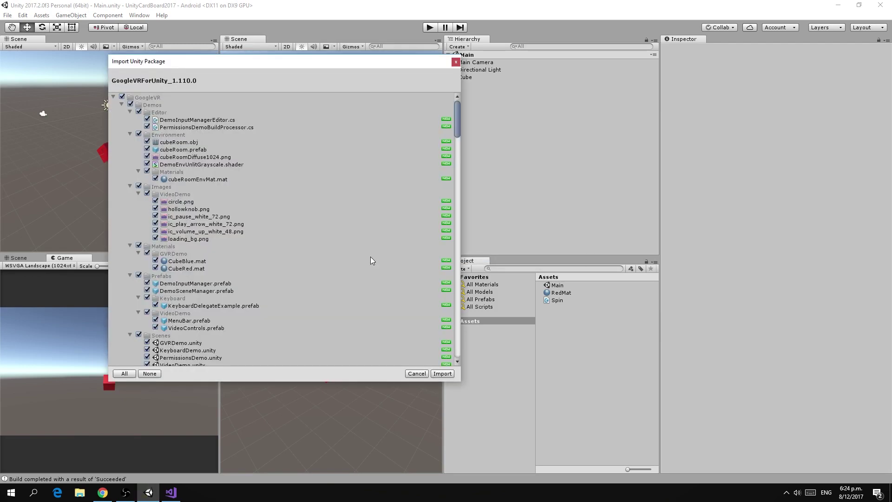
click(442, 374)
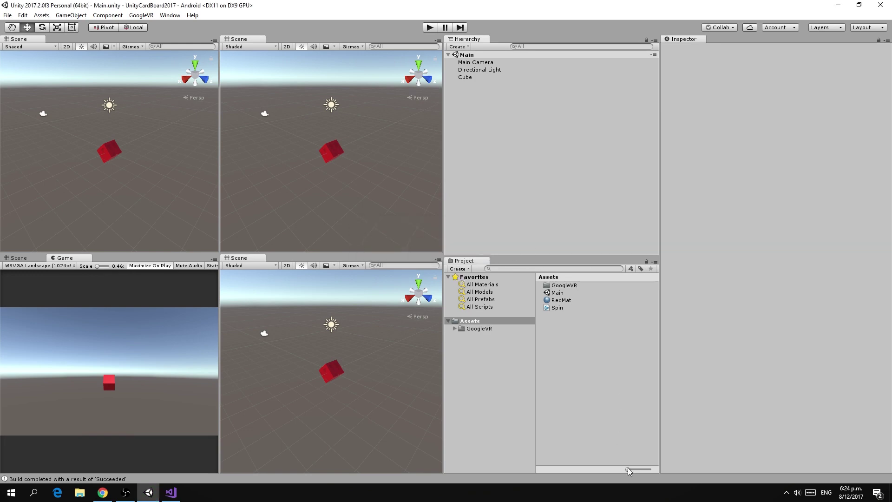
Search the project assets for GvrEditor and add the GvrEditorEmulator prefab to the Main scene
mouse_move(628, 470)
mouse_down()
mouse_move(653, 470)
mouse_move(627, 471)
mouse_up()
drag(628, 470, 607, 469)
text(Gv)
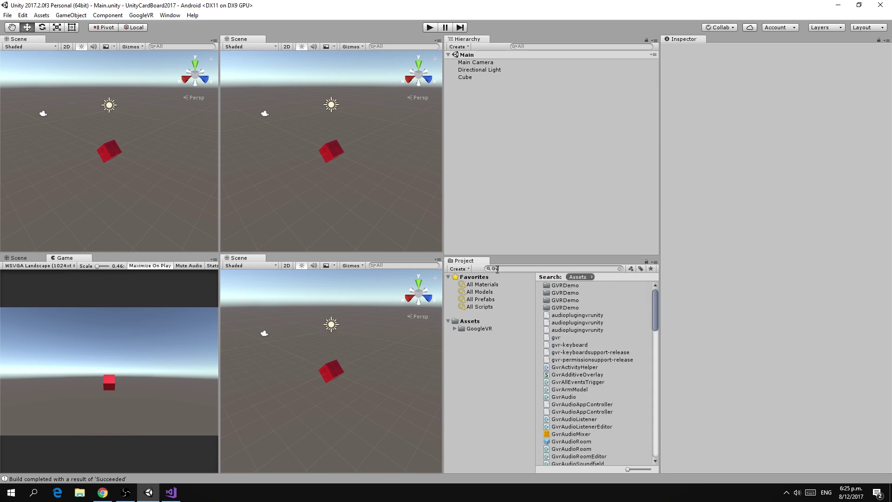
text(rEditor)
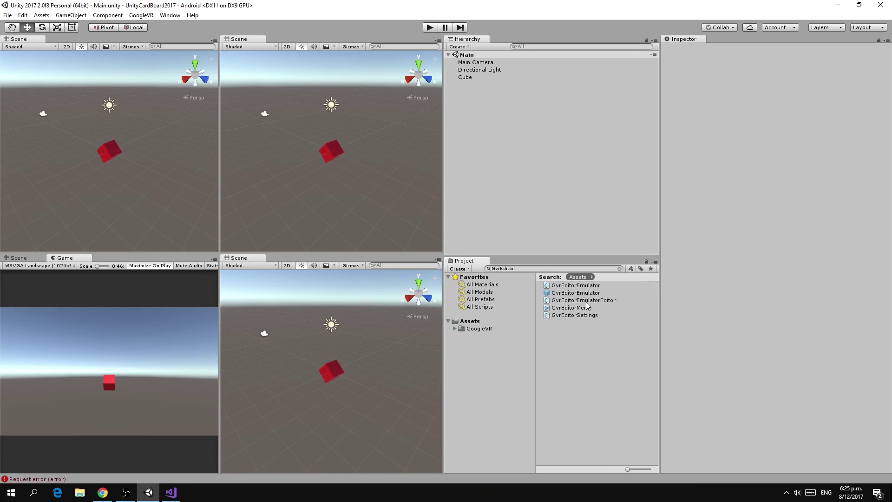
click(558, 293)
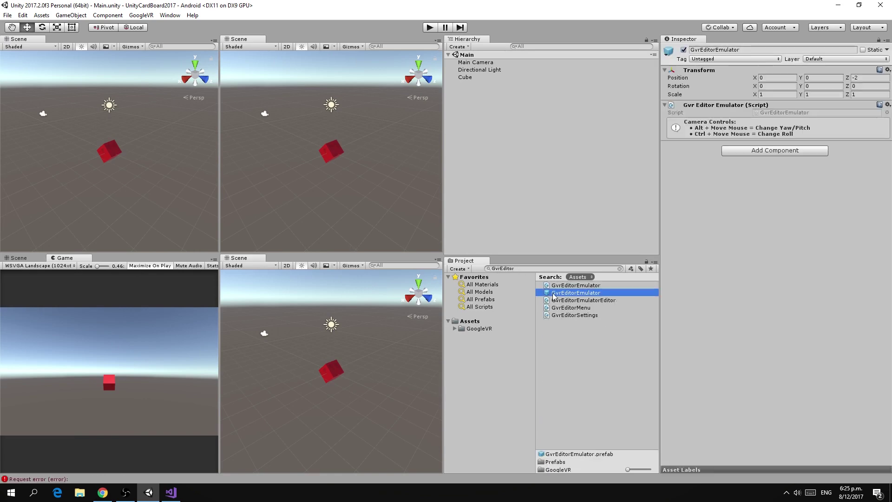
drag(552, 295, 496, 147)
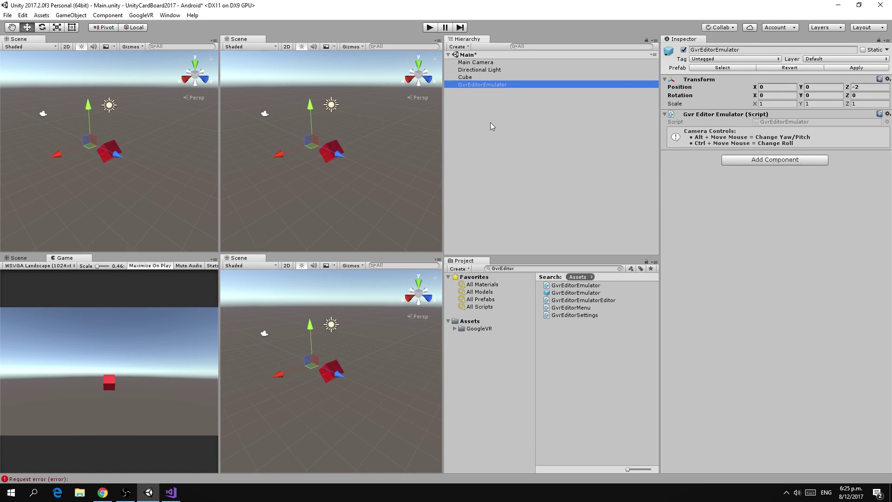
Search the project assets for GvrControllerM and add the GvrControllerMain prefab to the Main scene
click(503, 268)
click(518, 269)
drag(500, 270, 537, 269)
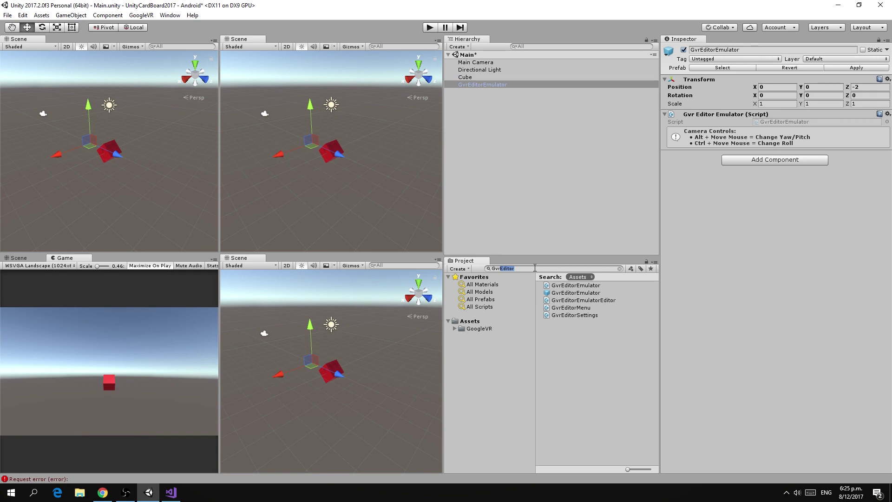
text(Co)
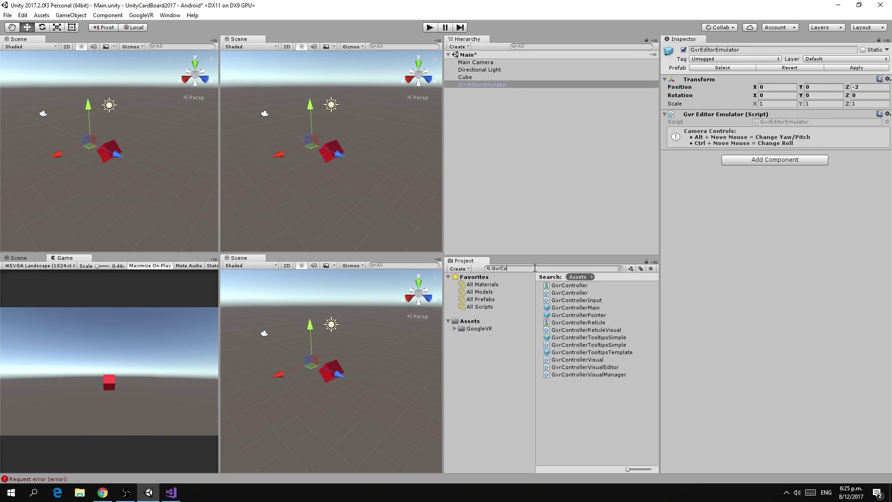
text(ntrControllerM)
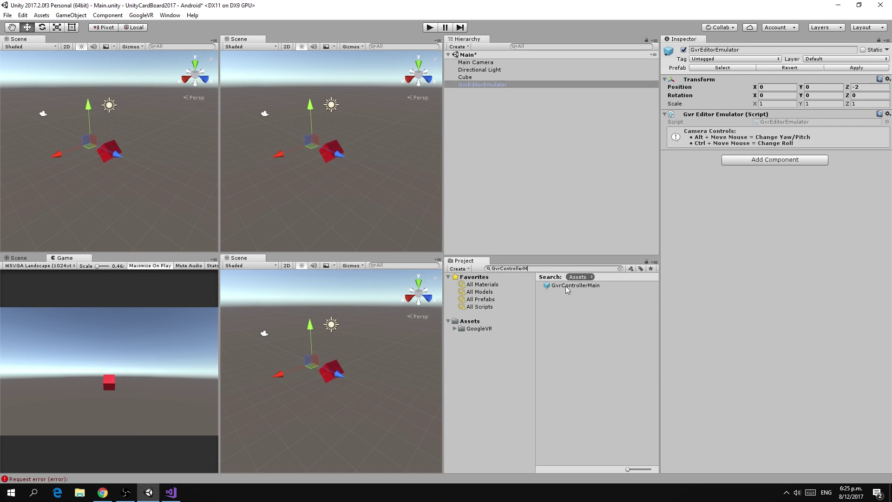
drag(564, 286, 483, 137)
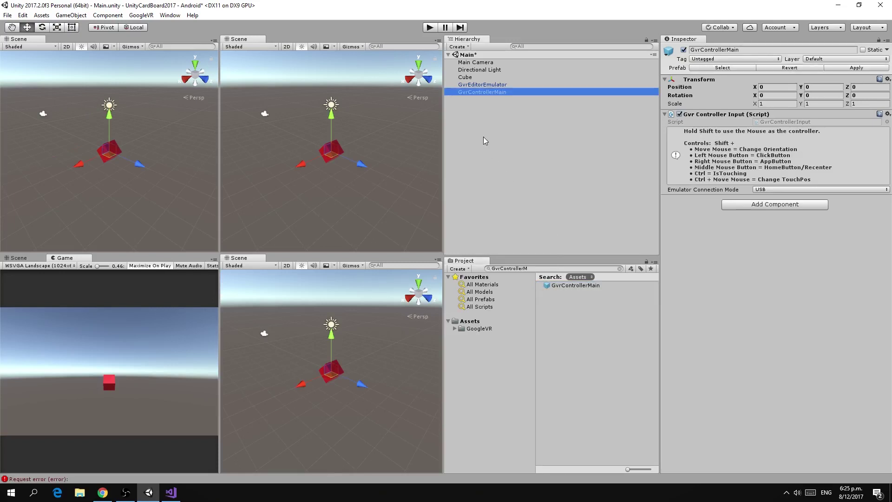
Check GvrEditorEmulator's camera controls, run the scene to test the yaw, pitch and roll emulation, and stop play mode
click(477, 86)
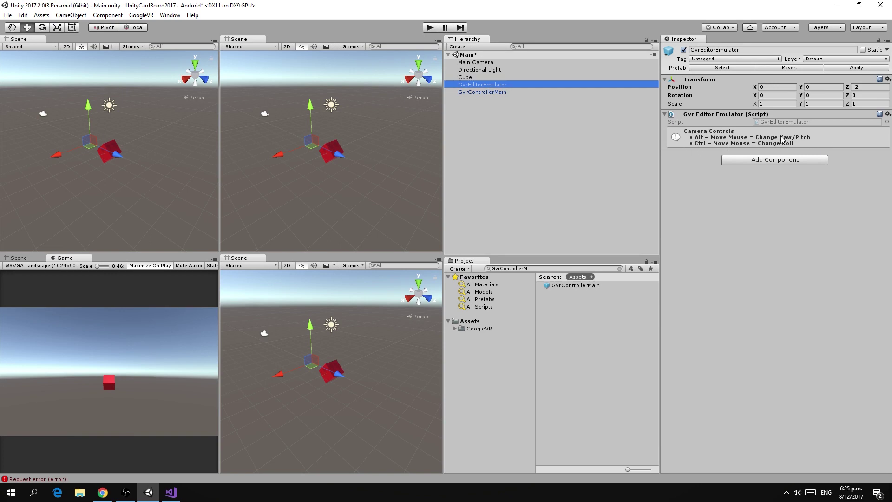
click(429, 29)
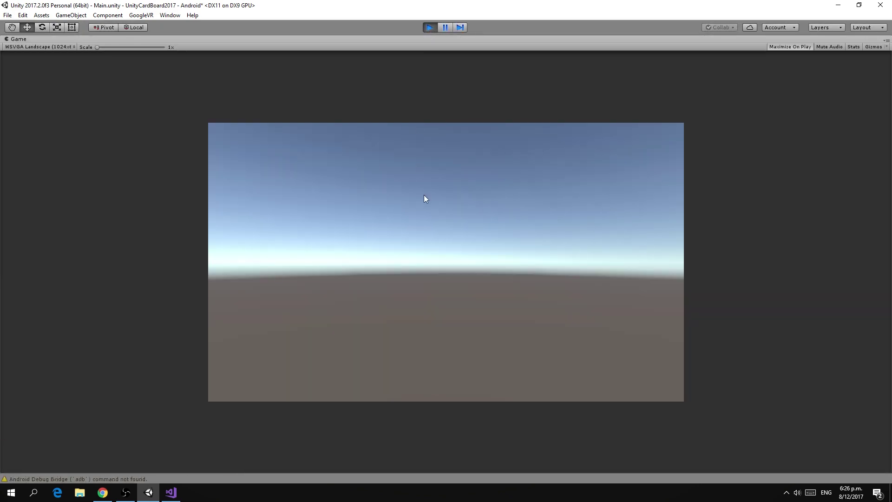
key(alt)
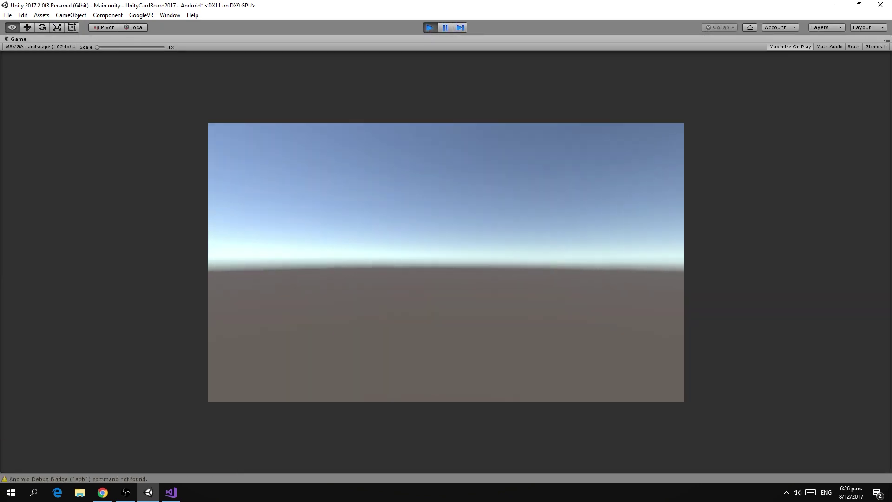
mouse_move(446, 251)
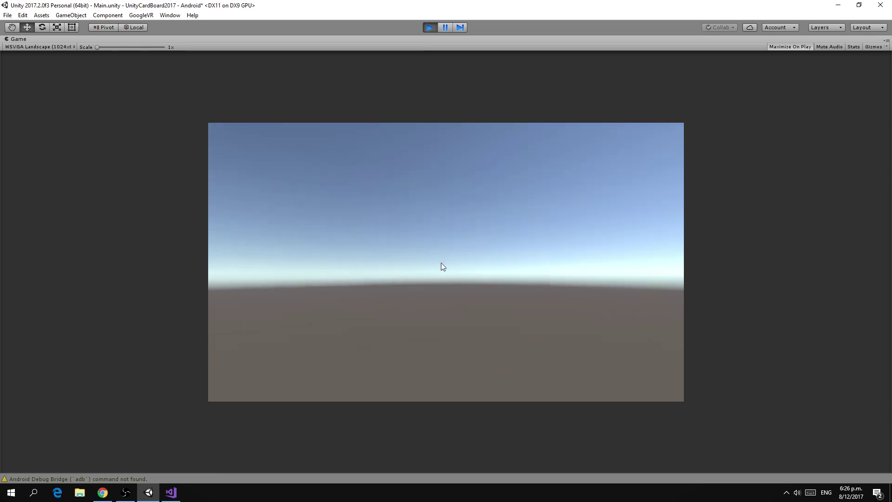
key(ctrl)
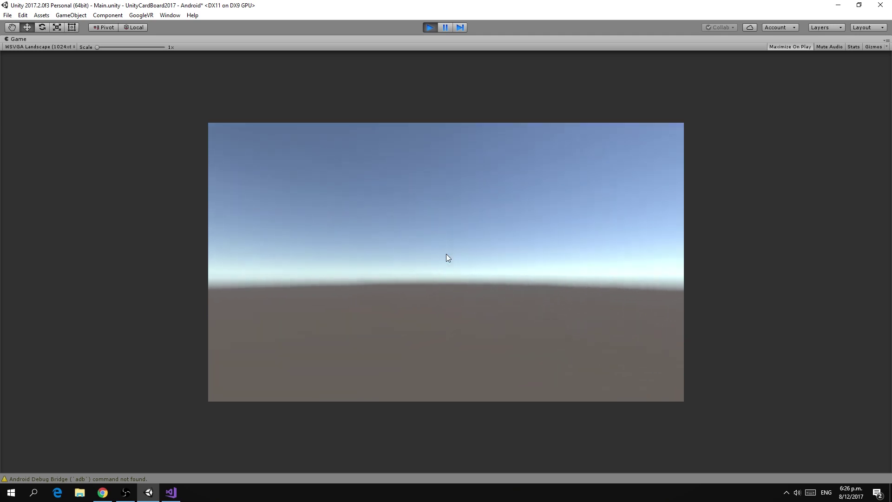
key(alt)
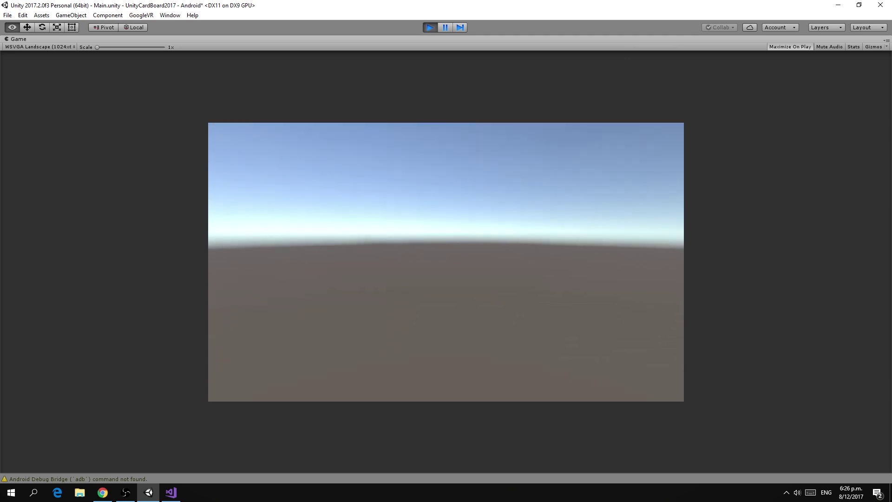
click(430, 29)
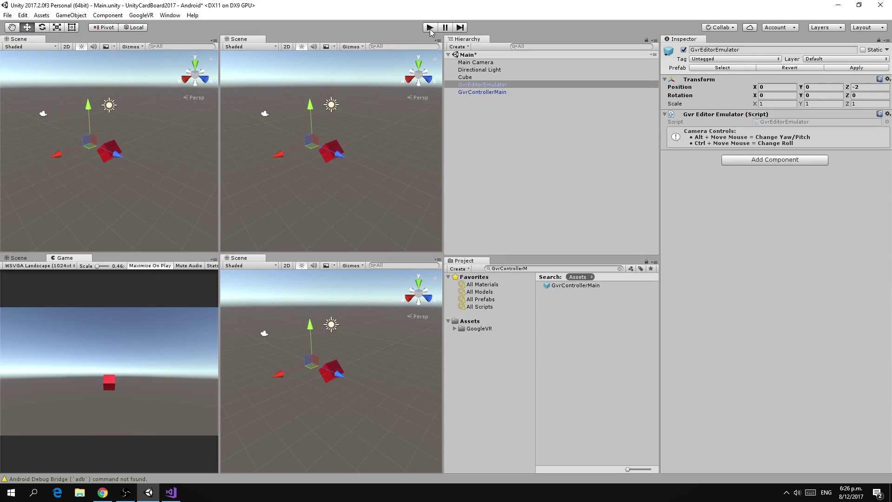
Create an empty game object at the scene root and try nesting the Cube under it
click(494, 111)
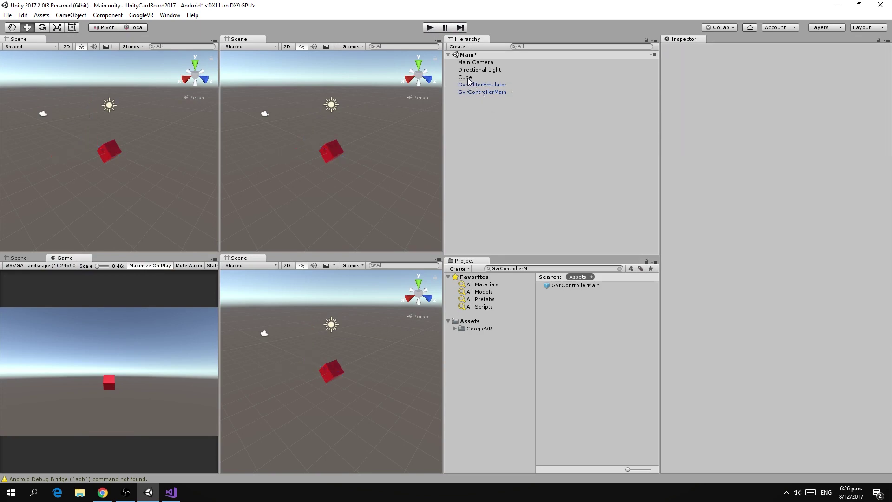
right_click(469, 110)
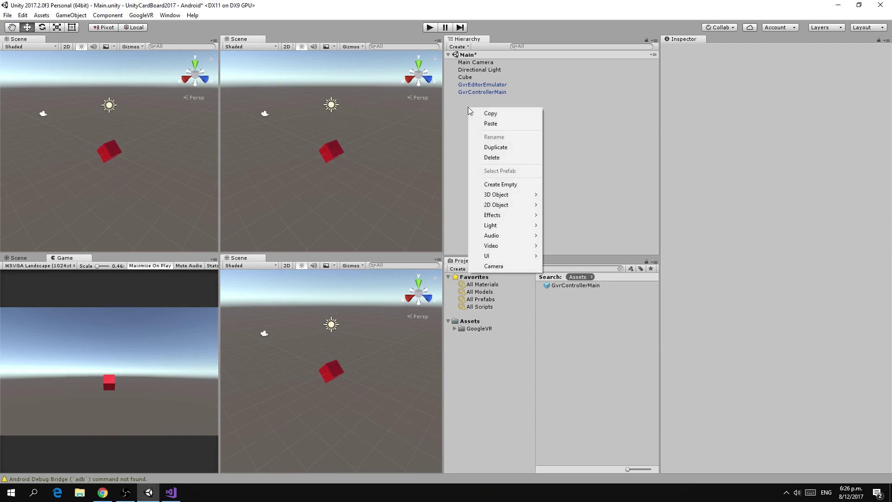
click(506, 184)
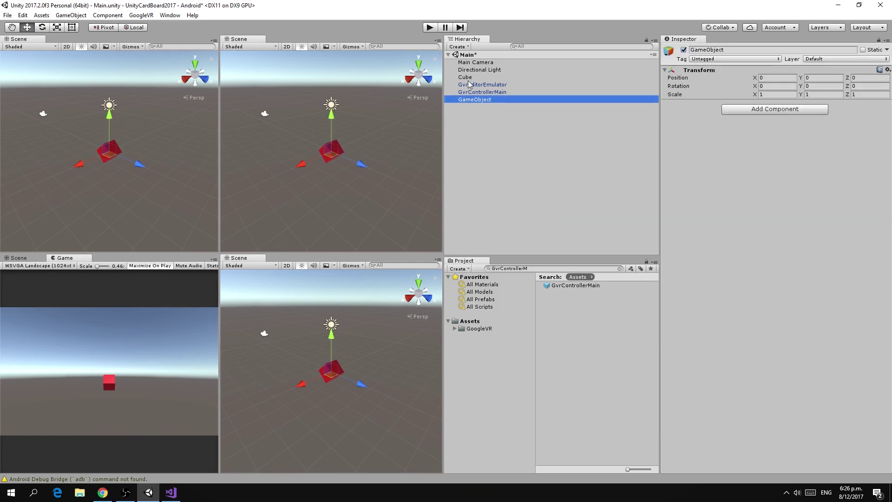
drag(467, 78, 483, 101)
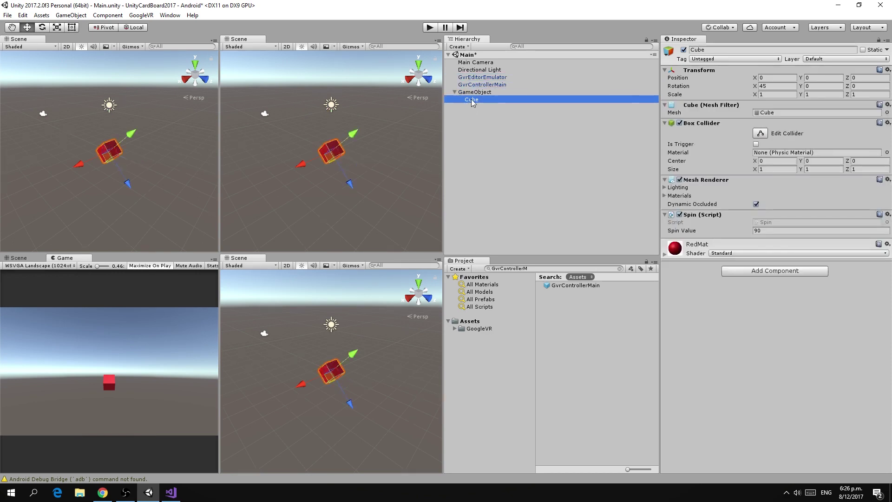
Make the Main Camera, instead of the Cube, the child of the empty game object and reset the camera's transform
mouse_move(472, 102)
mouse_down()
mouse_move(499, 91)
mouse_move(484, 99)
mouse_up()
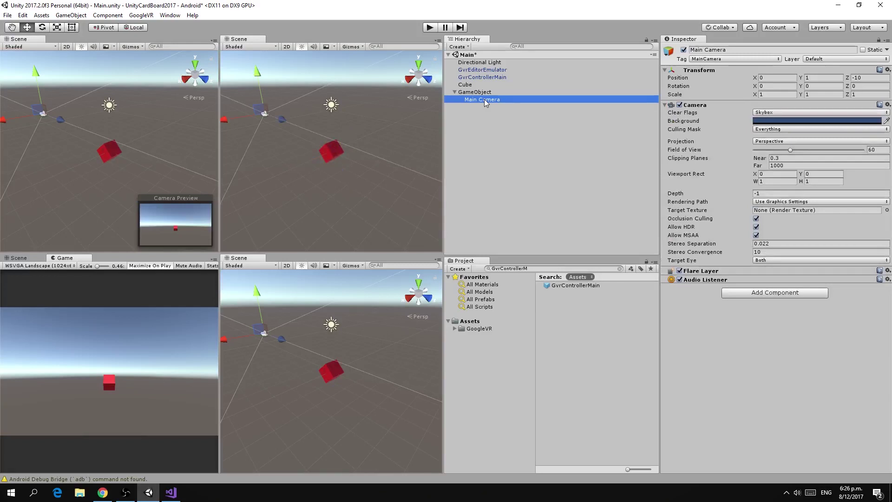
right_click(690, 71)
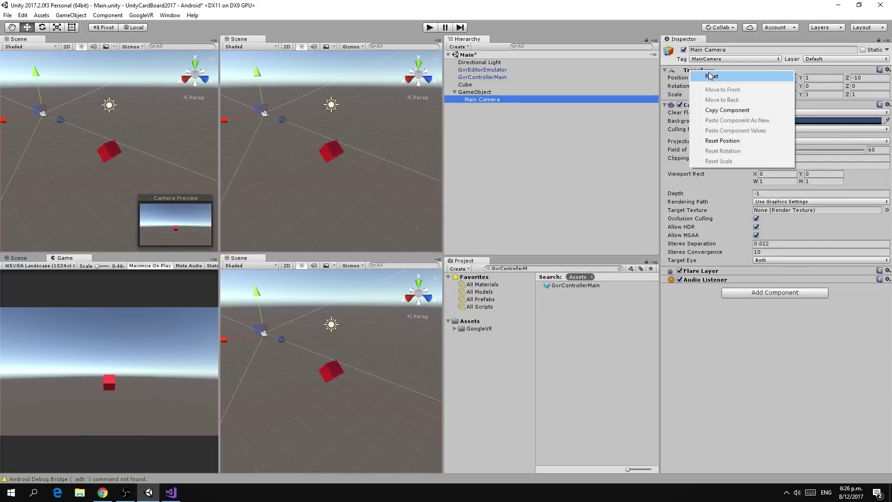
click(710, 77)
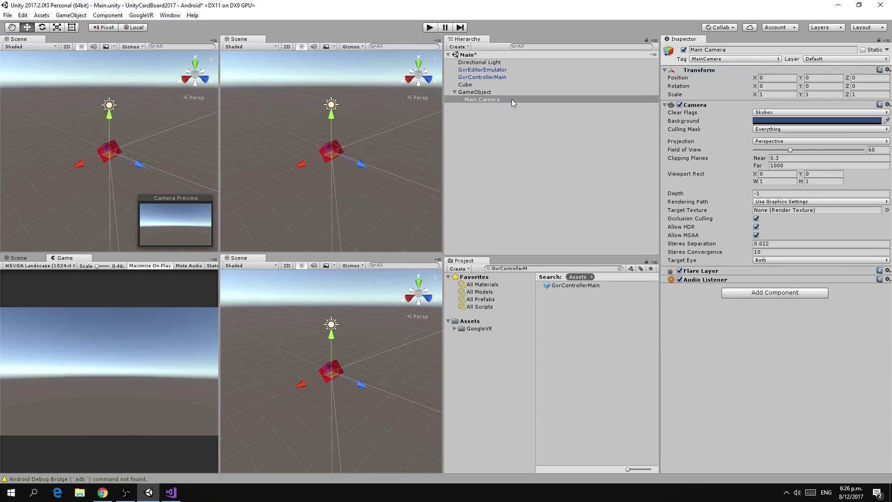
Rename the Main Camera's parent game object to Head
click(475, 92)
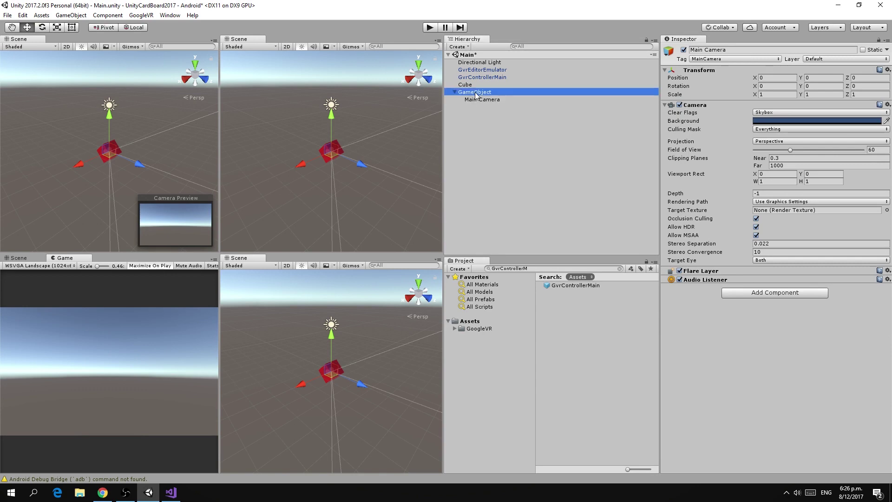
click(741, 49)
text(Per)
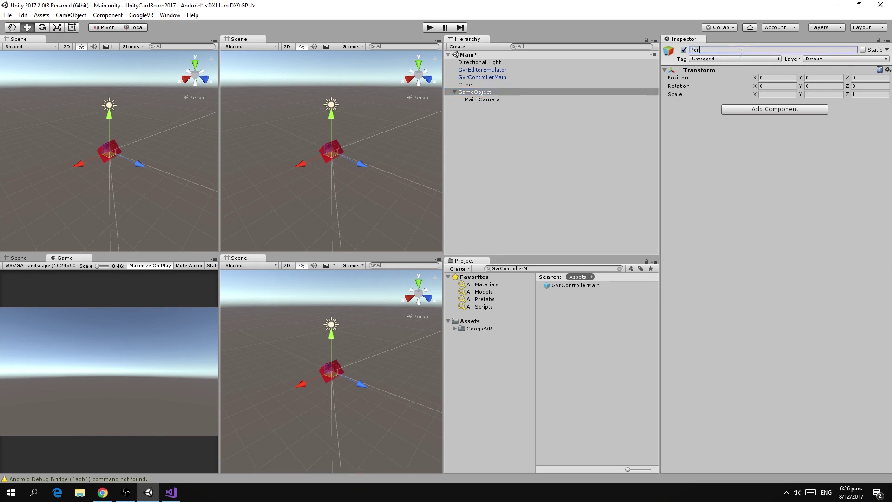
text(so)
key(BackSpace)
key(BackSpace)
key(BackSpace)
key(BackSpace)
key(BackSpace)
text(Head)
key(Return)
Position the Head object at Y 1.8 and Z -5
click(811, 77)
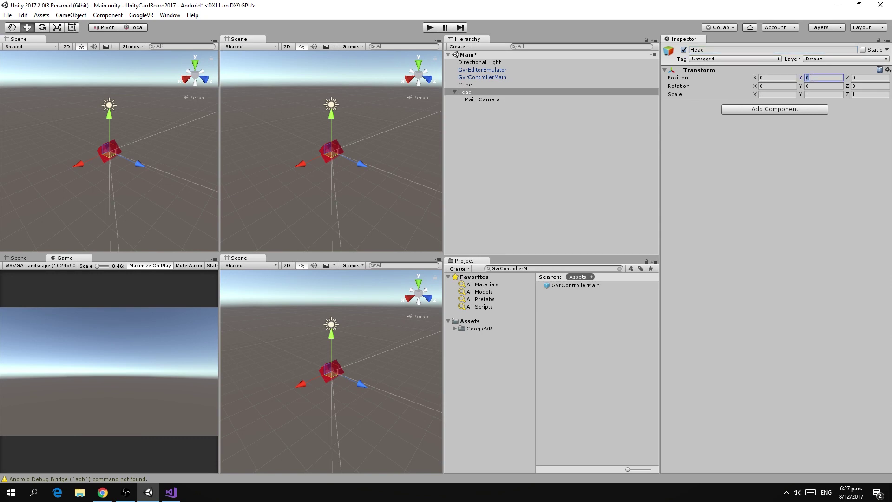
text(1.8)
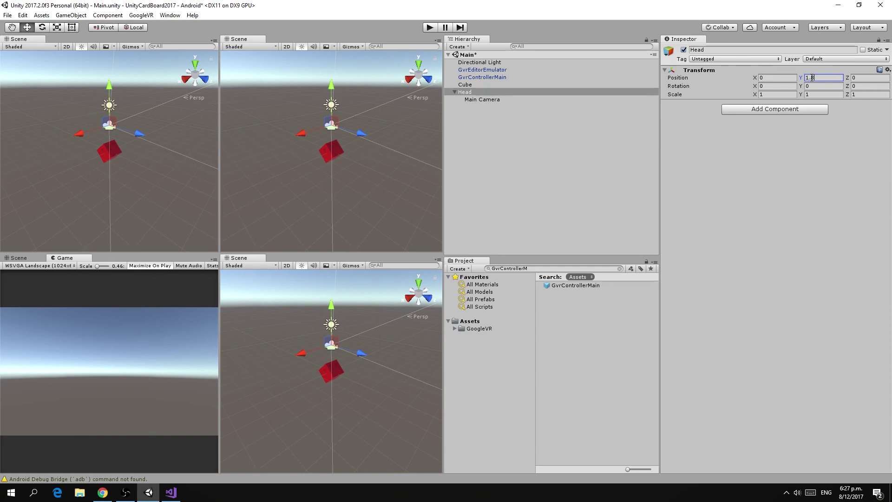
click(865, 79)
text(-5)
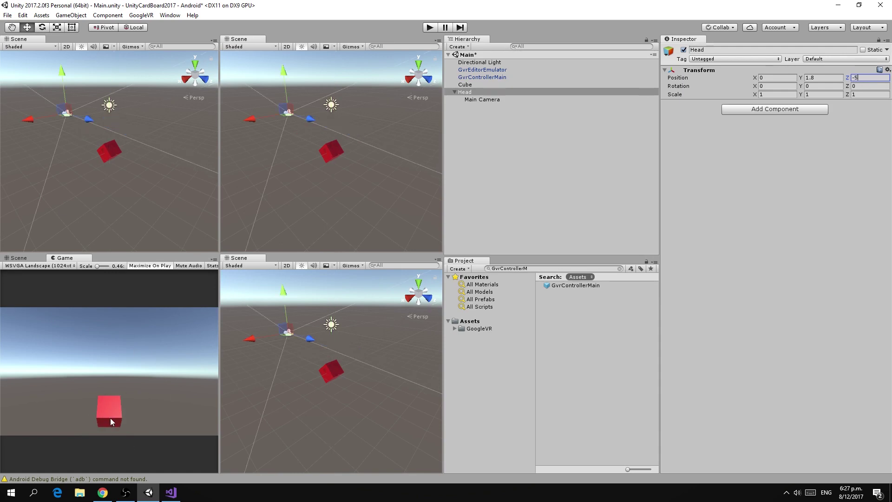
Run the scene, test looking around and tilting the head with the editor emulation, and stop play mode
click(430, 28)
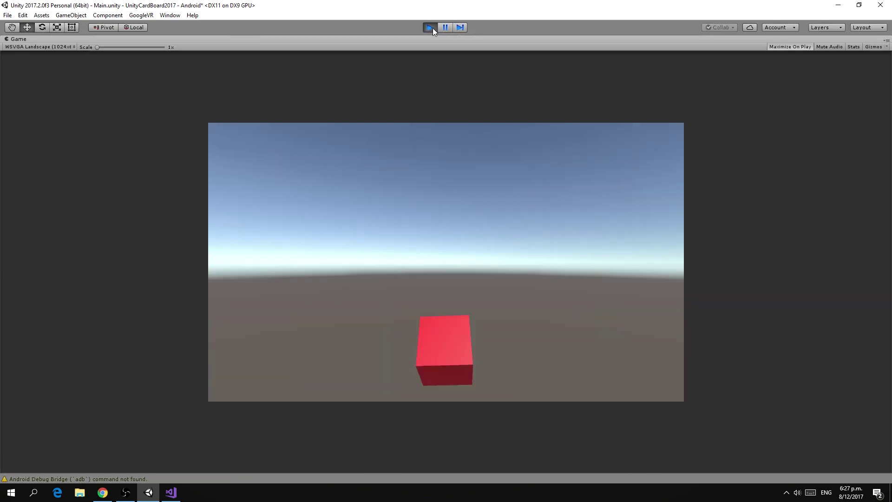
key(alt)
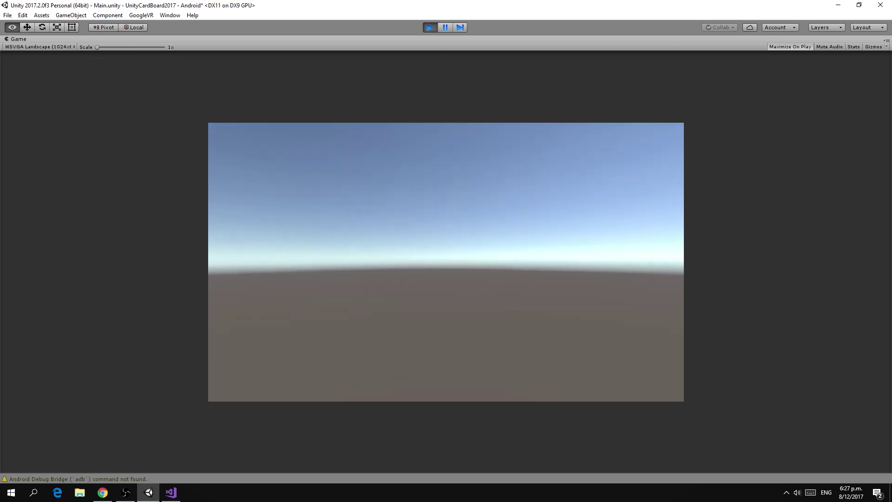
key(ctrl)
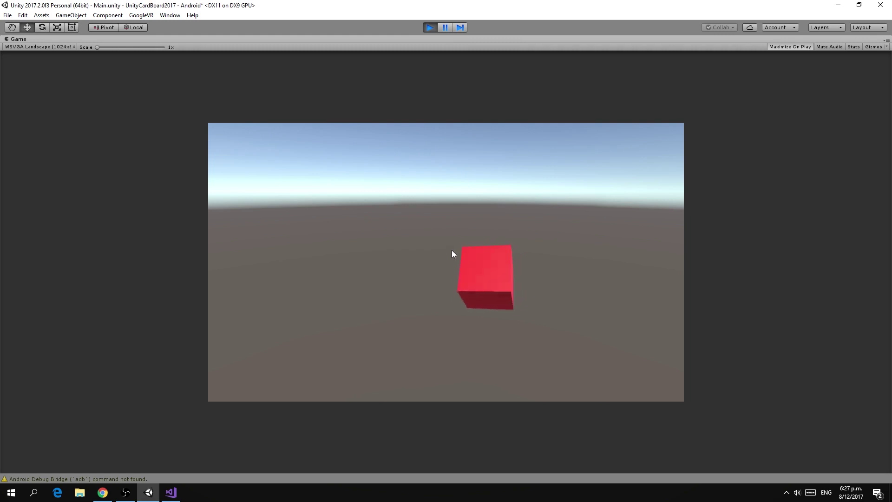
click(429, 28)
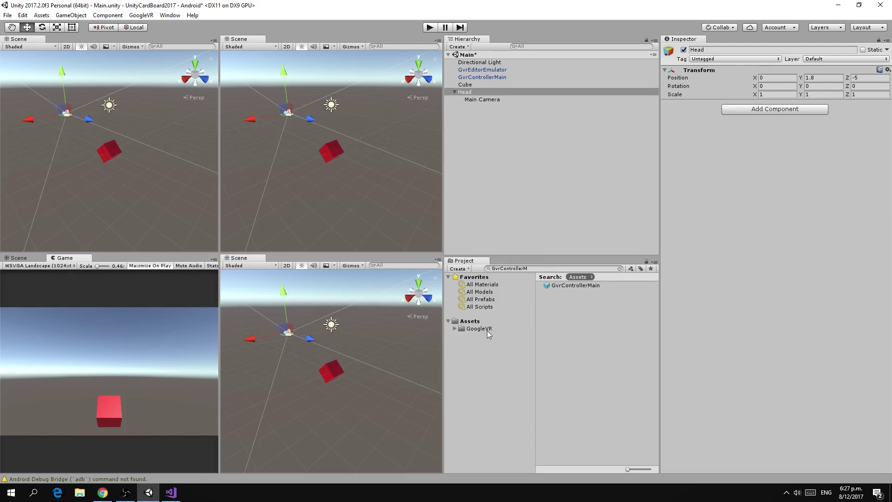
Search the project assets for cube and add the cubeRoom prefab at the scene root
click(538, 270)
text(cube)
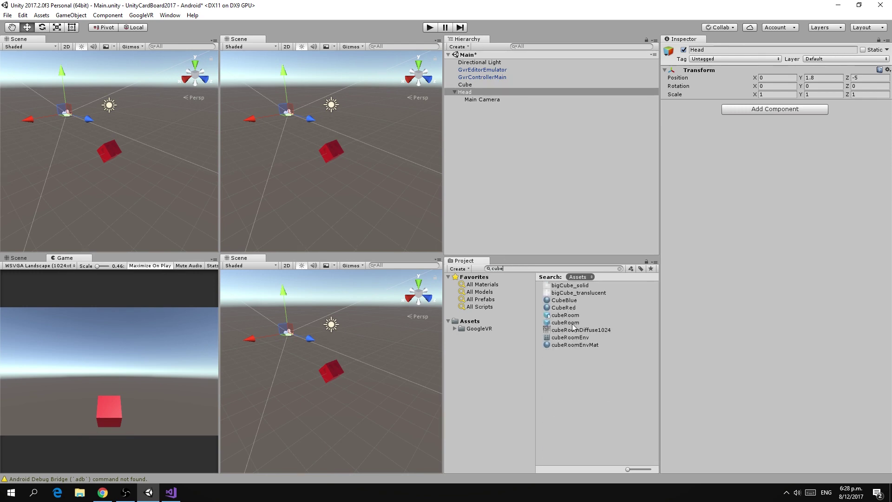
drag(570, 324, 486, 138)
click(454, 92)
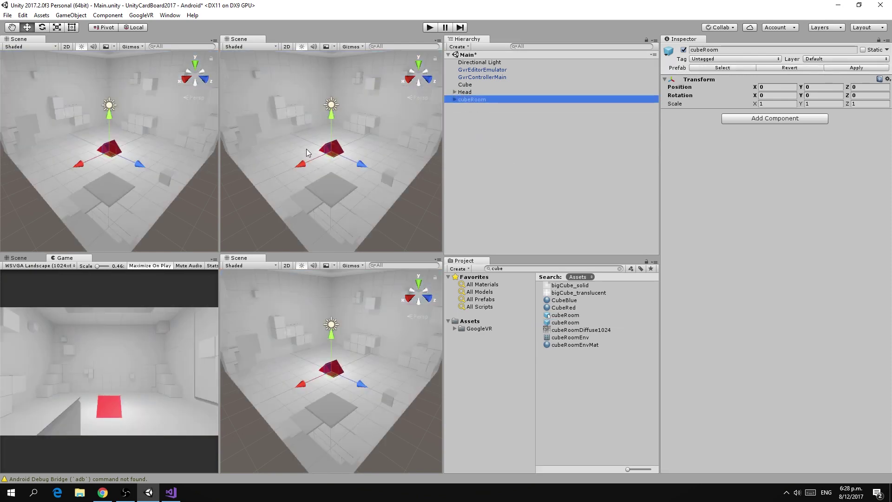
Move the red Cube to position Y 2 and Z 4.5
click(470, 88)
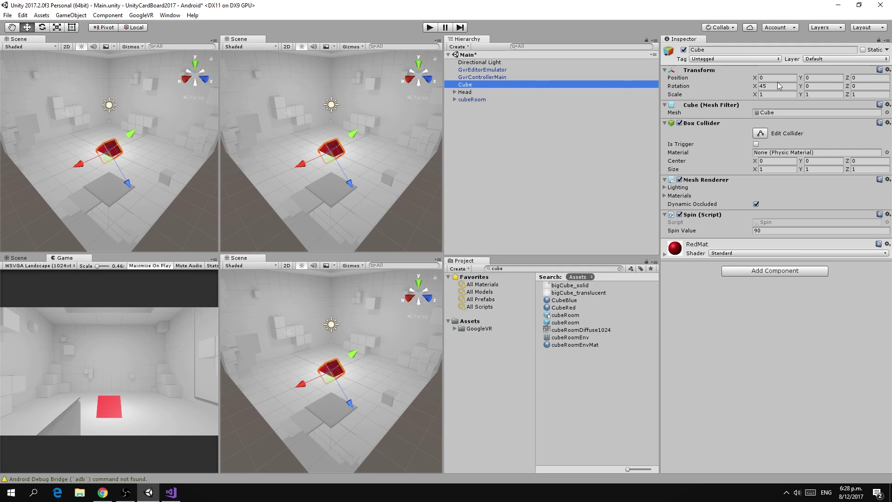
click(820, 78)
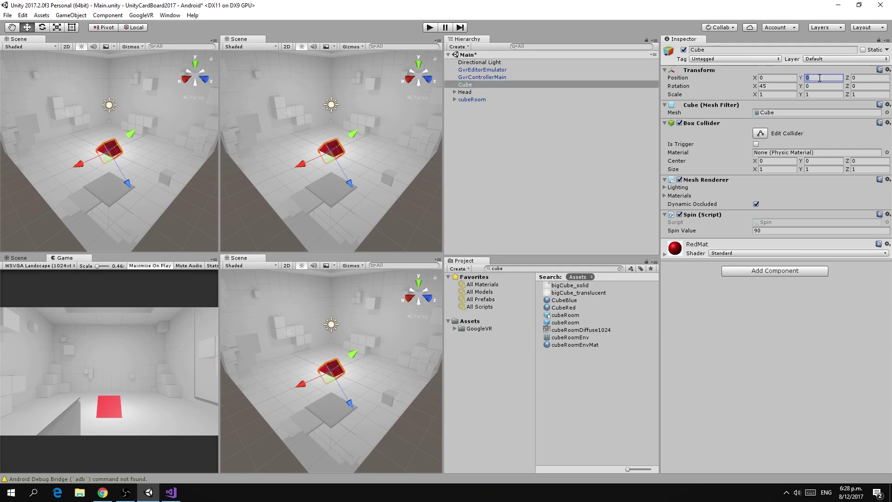
text(2)
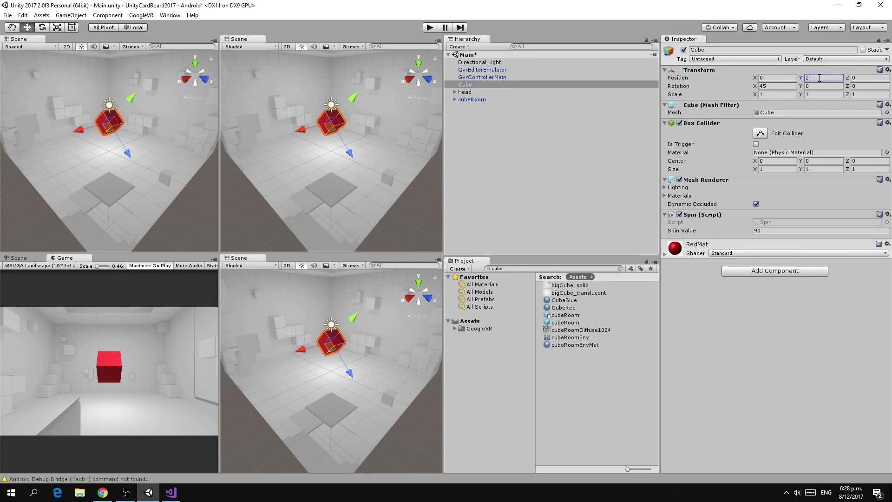
click(859, 77)
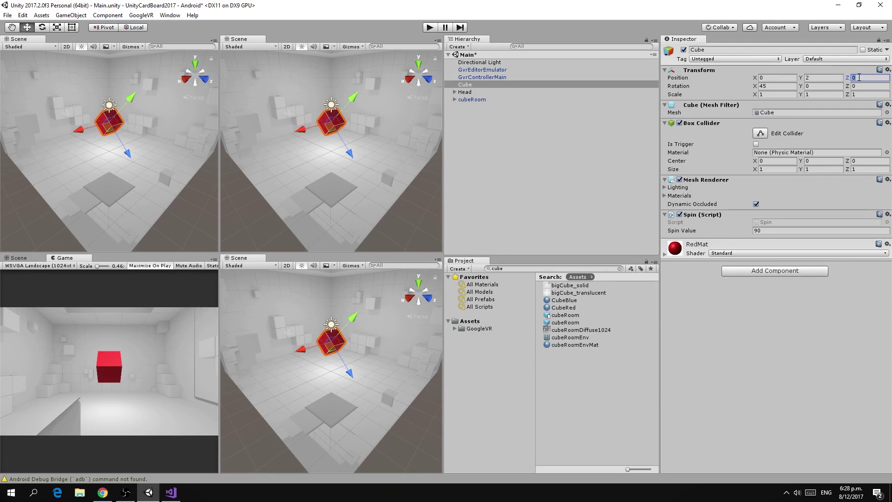
text(4)
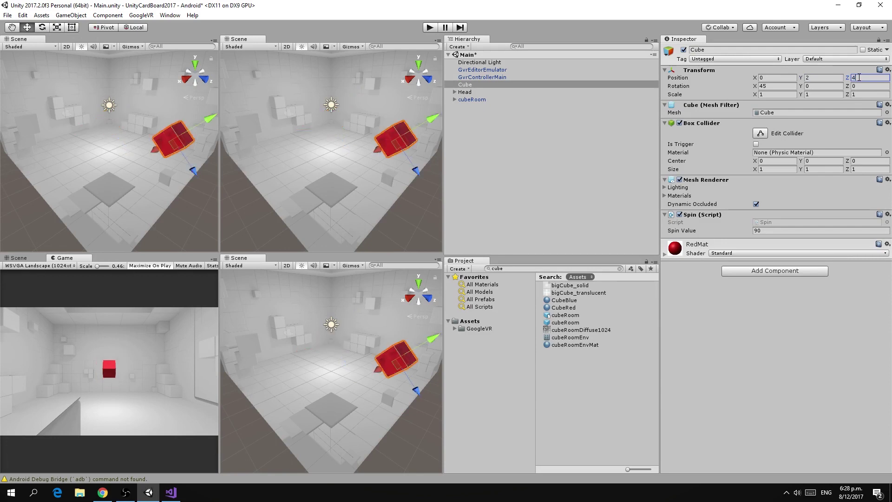
text(.5)
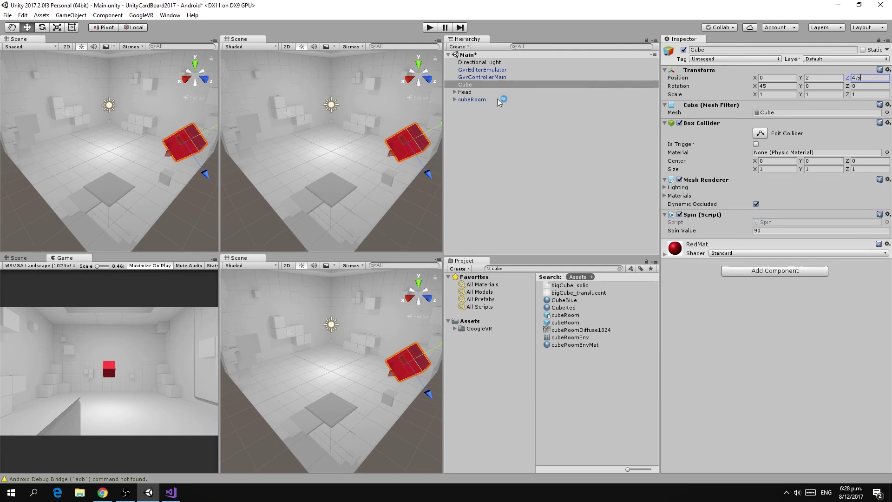
Set the Head object's Z position to 0 and run the scene briefly to check the view inside the room
click(467, 94)
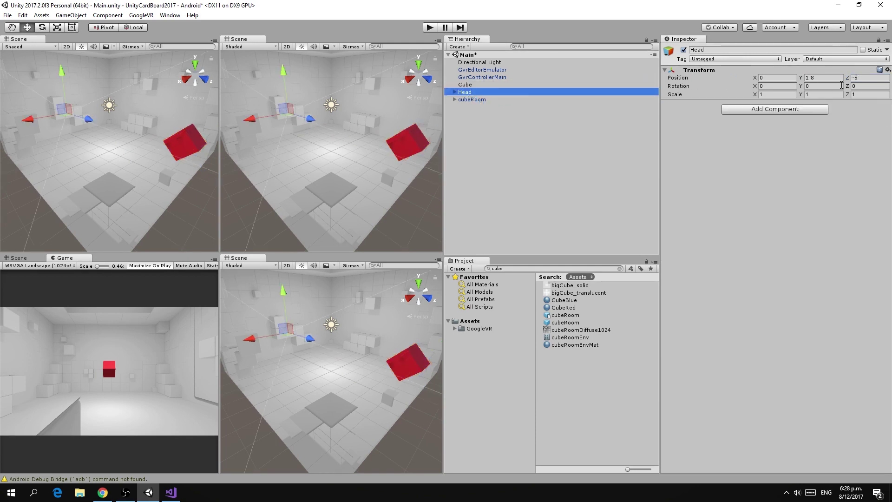
click(864, 78)
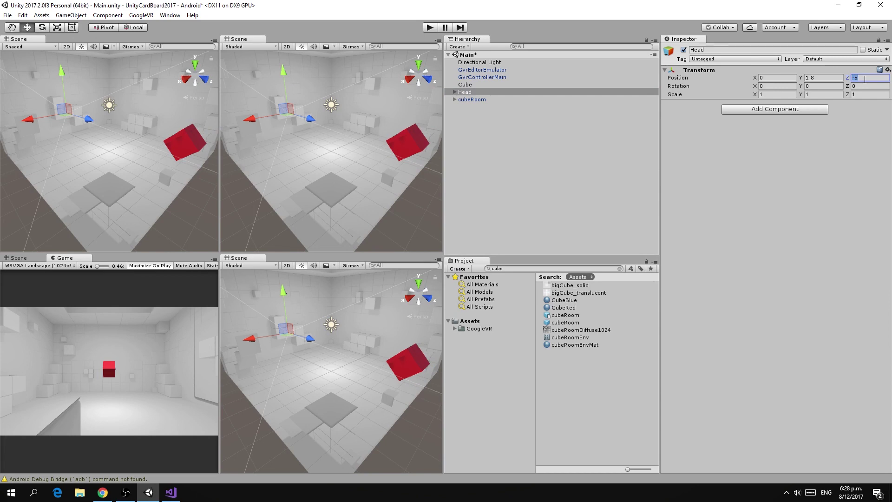
text(0)
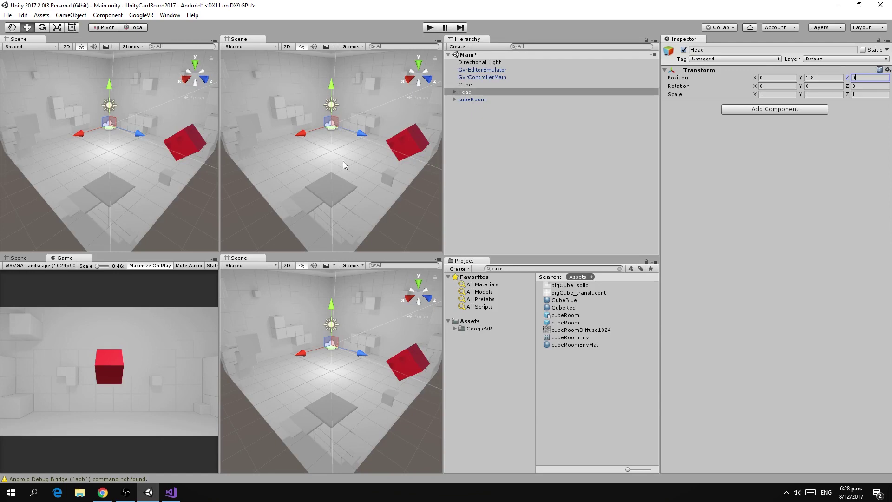
click(431, 29)
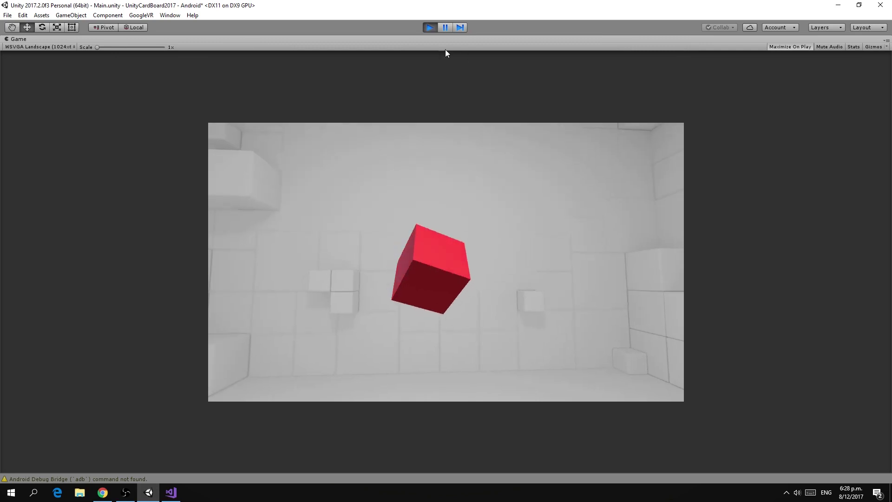
click(429, 28)
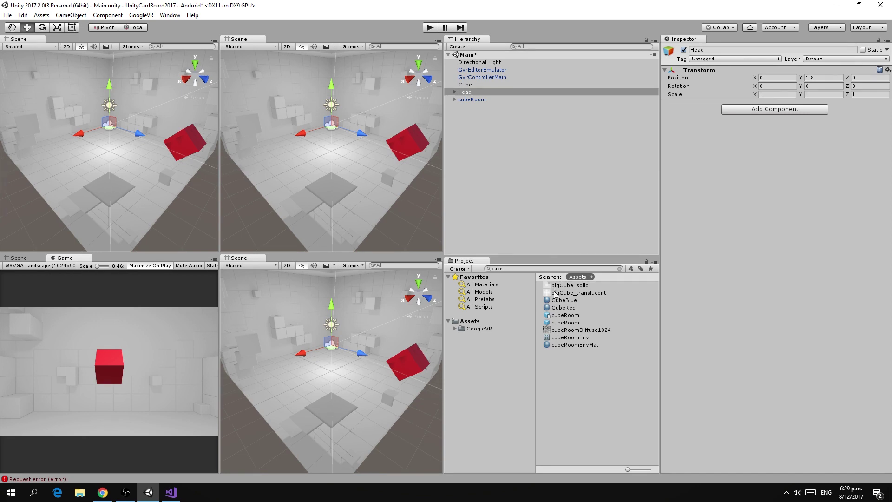
Find the GvrEventSystem prefab in the project assets and add it to the scene root
drag(490, 270, 510, 272)
text(Gv)
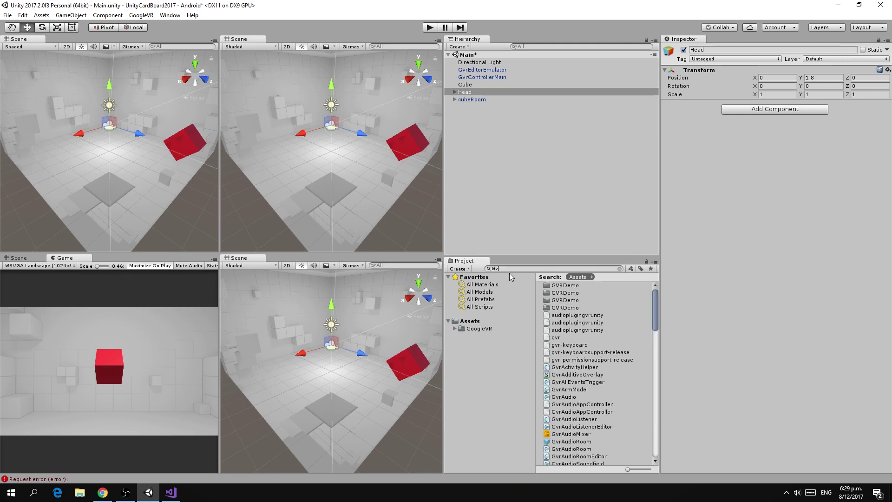
text(rEvent)
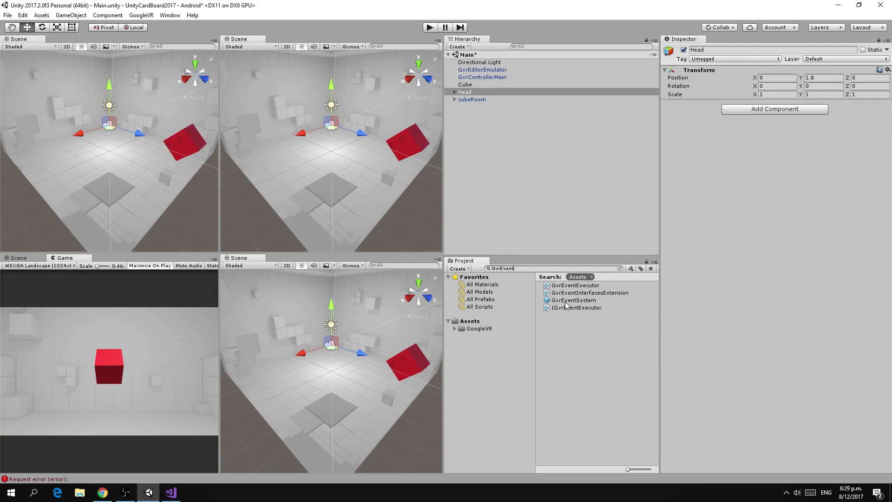
drag(566, 305, 523, 176)
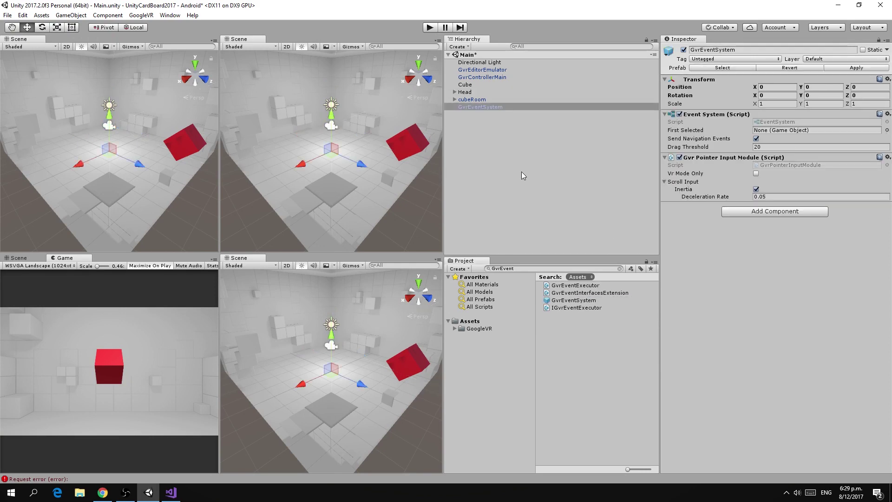
Find the GvrReticlePointer prefab in the project assets and add it as a child of the Main Camera under Head
click(523, 270)
key(BackSpace)
key(BackSpace)
key(BackSpace)
key(BackSpace)
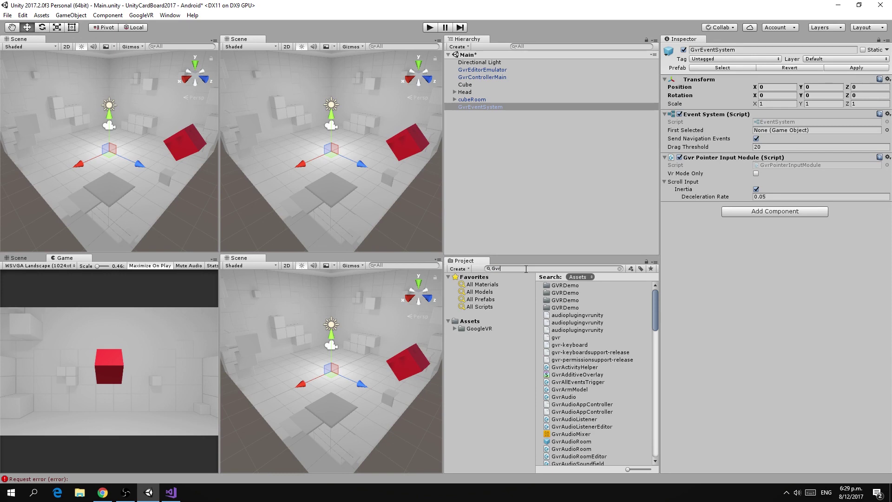
text(Rec)
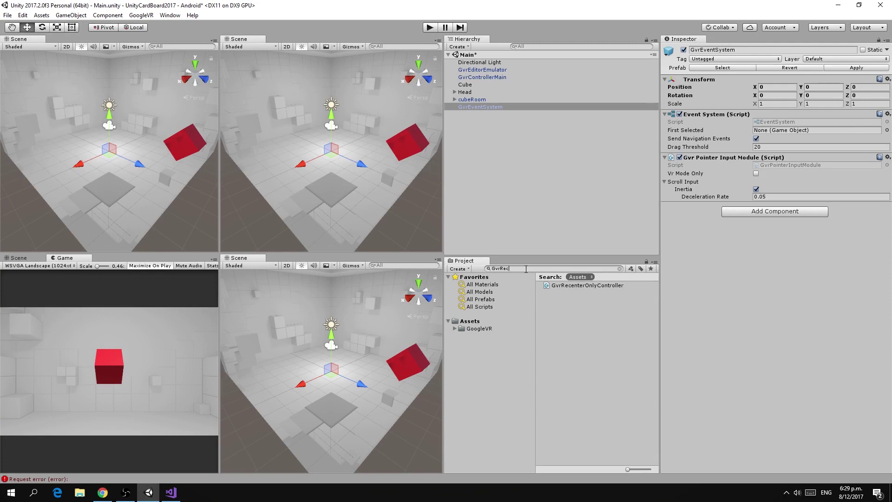
key(BackSpace)
key(BackSpace)
key(BackSpace)
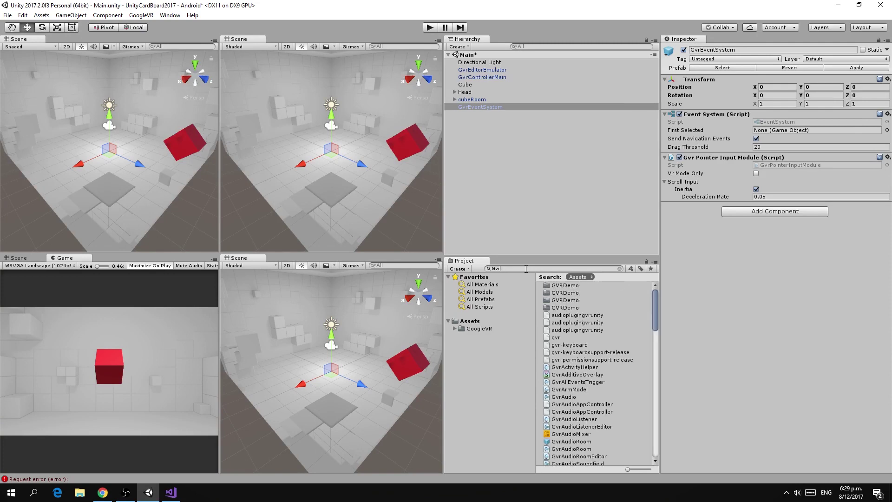
text(ret)
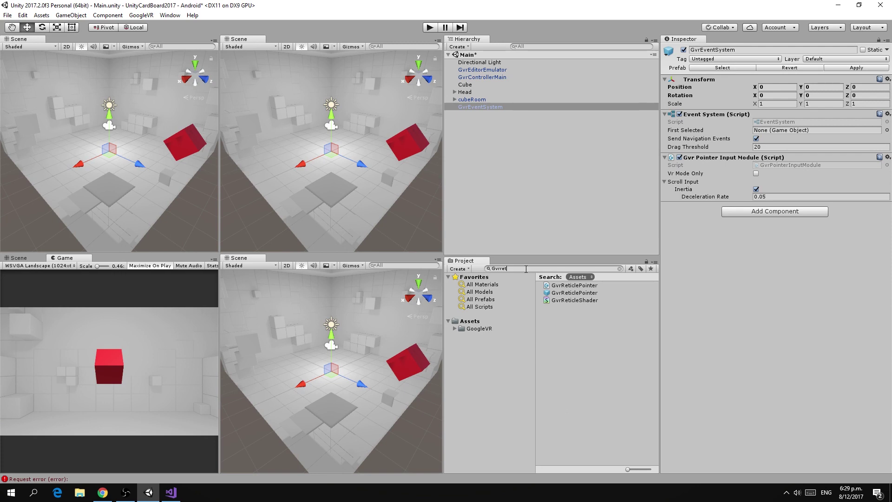
click(568, 295)
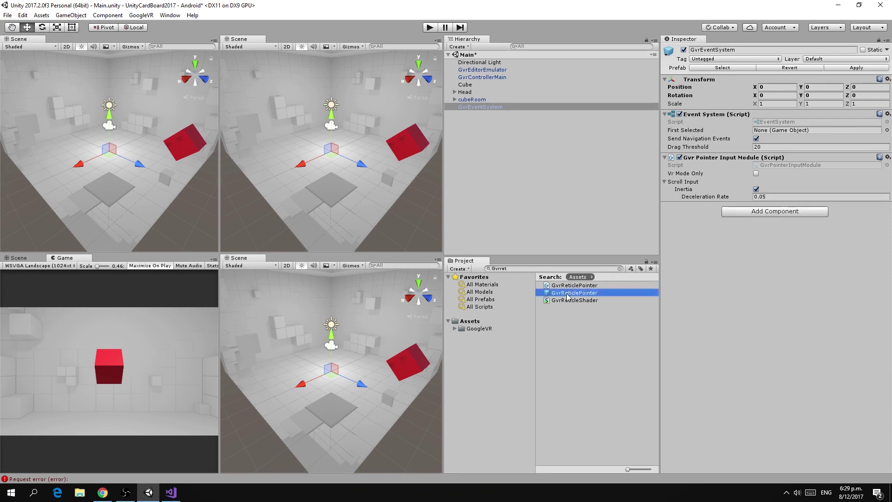
click(455, 93)
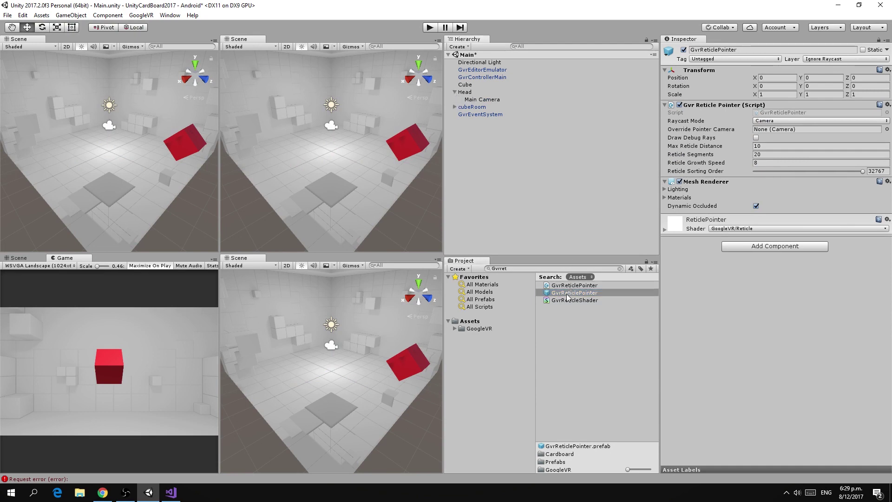
drag(568, 295, 494, 103)
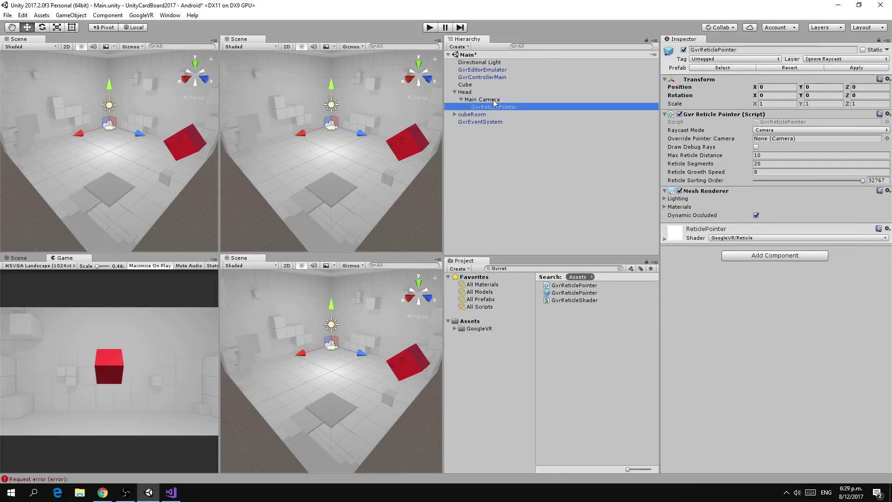
Attach the GvrPointerPhysicsRaycaster script to the Main Camera and run the scene to test the reticle
click(514, 269)
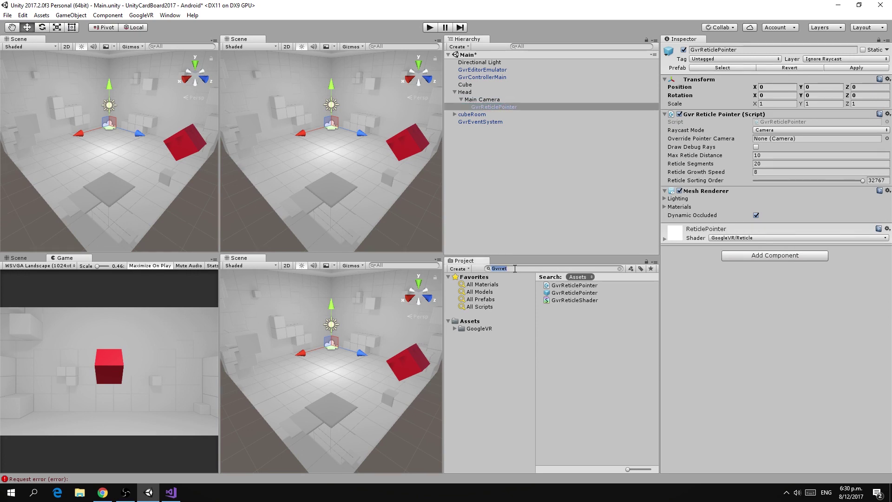
text(GvrPo)
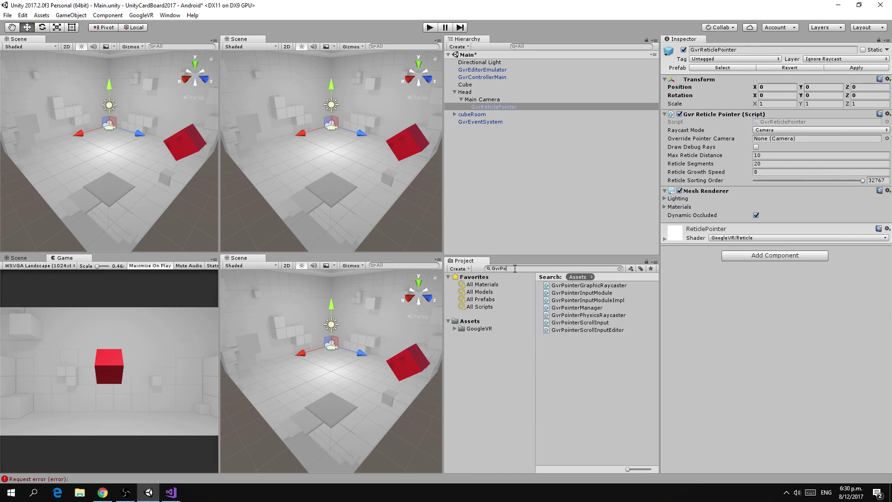
text(inter)
click(588, 315)
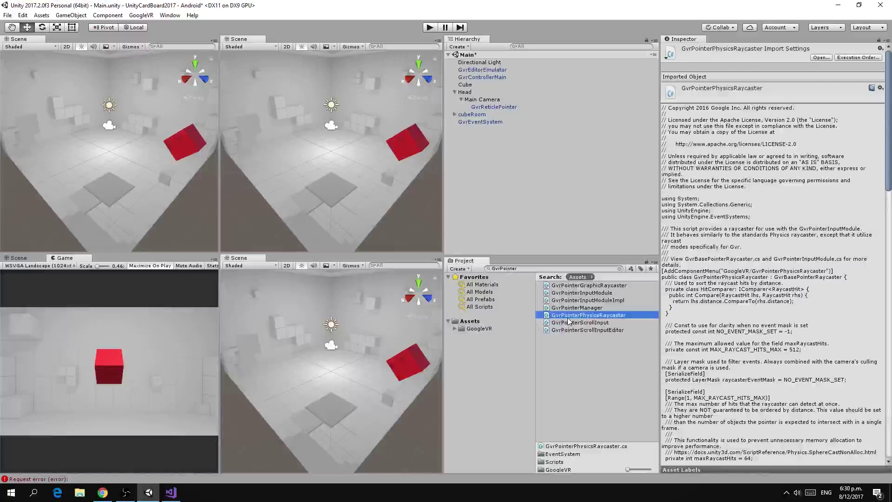
click(481, 100)
drag(572, 318, 734, 333)
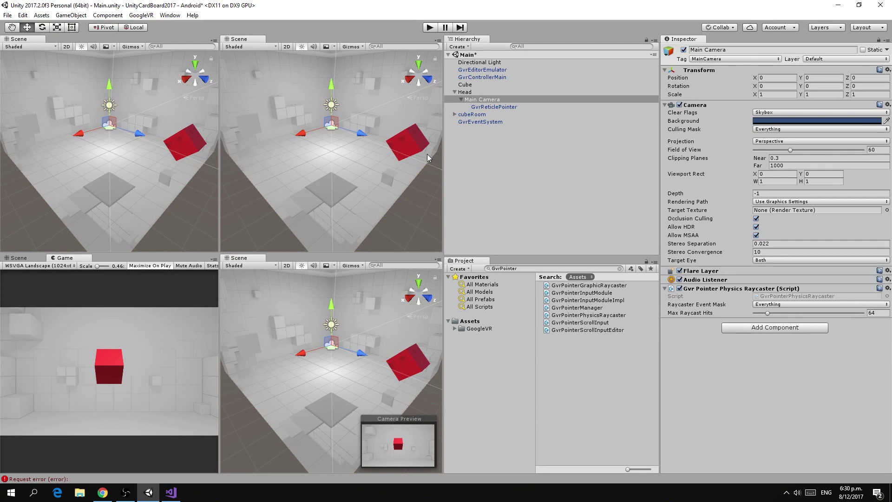
click(429, 29)
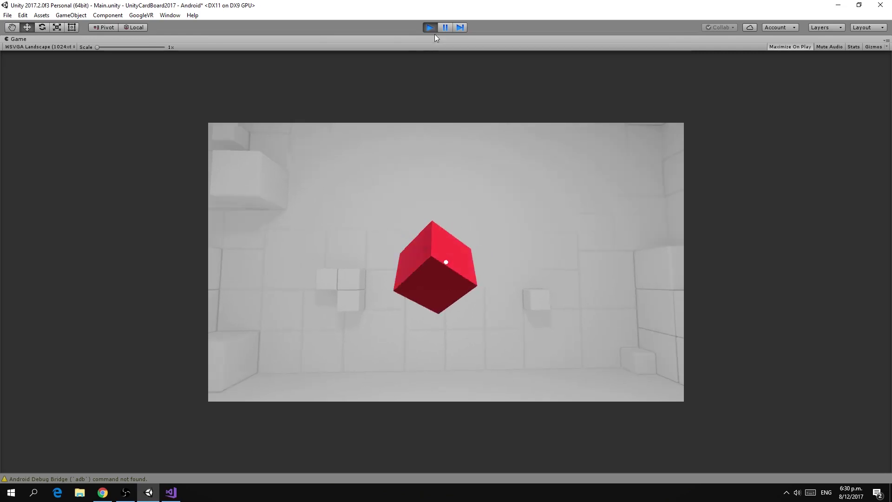
Stop the test run and add an Event Trigger component to the Cube
click(430, 29)
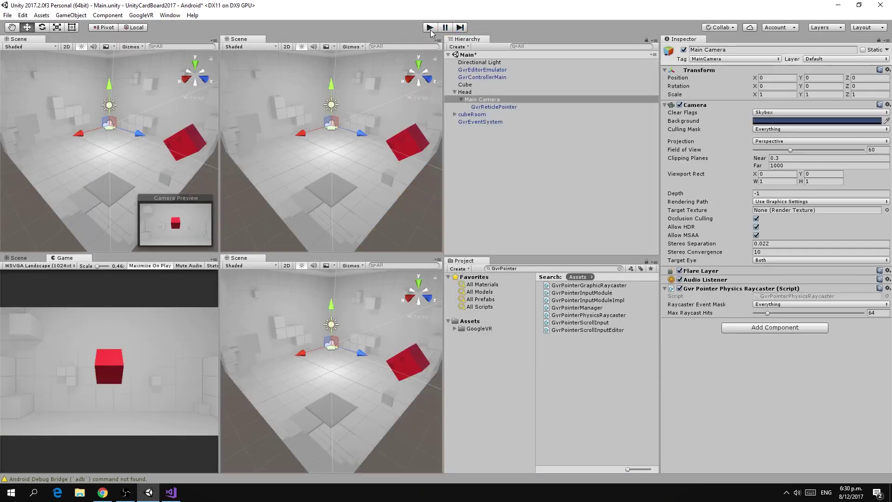
click(466, 86)
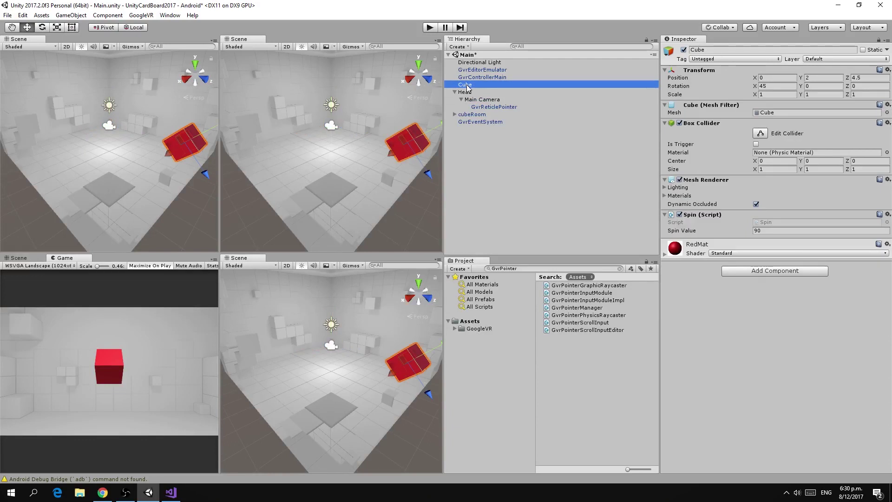
click(768, 272)
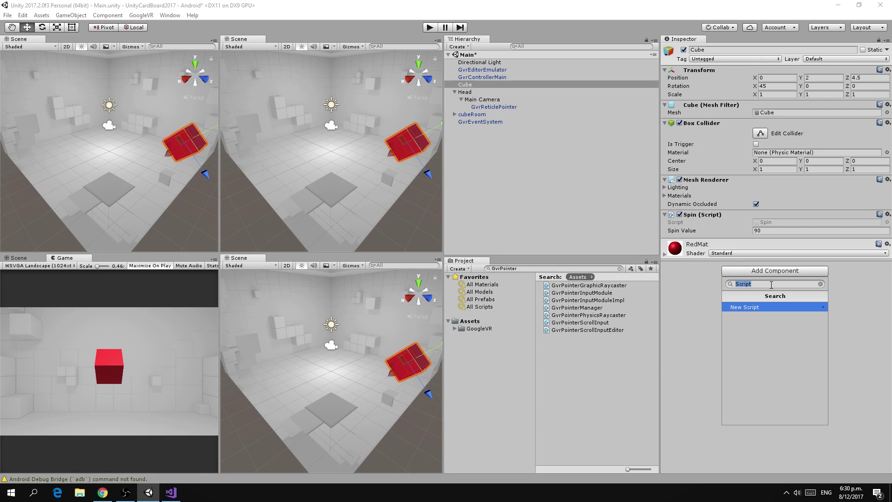
text(EventT)
click(758, 308)
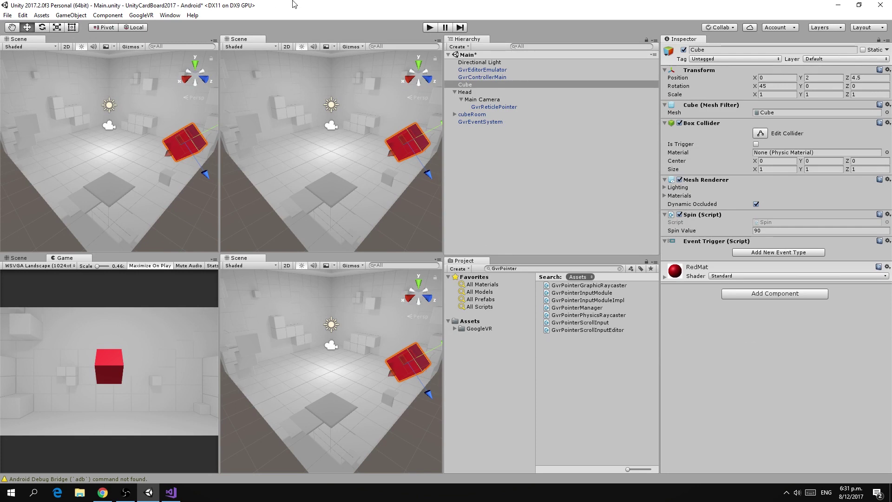
Run the scene and look around the room, on and off the cube, to test the gaze reticle's reaction
click(428, 28)
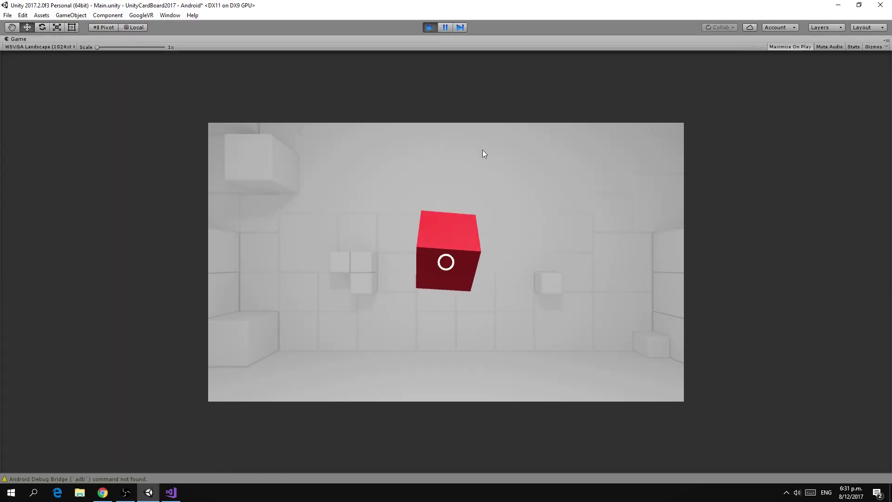
key(alt)
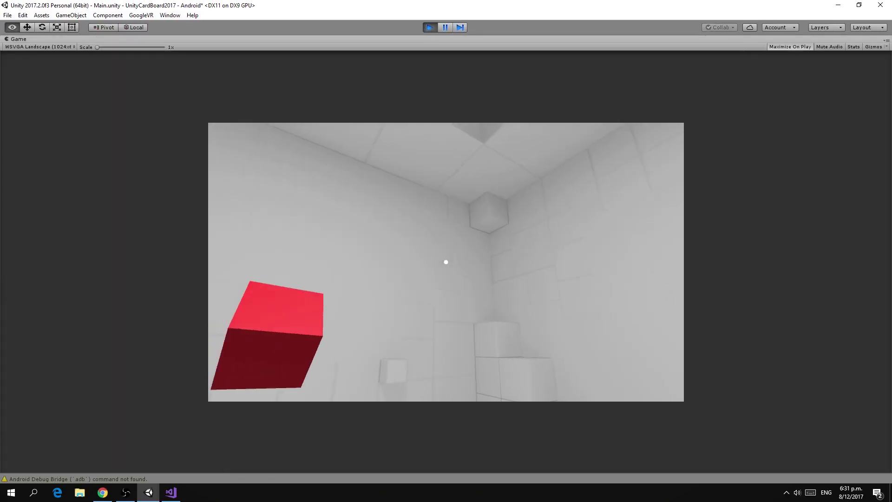
key(alt)
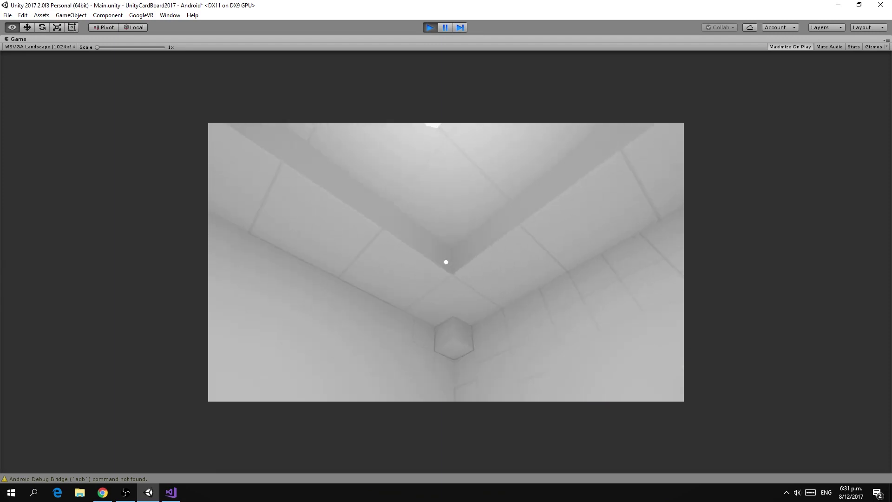
key(alt)
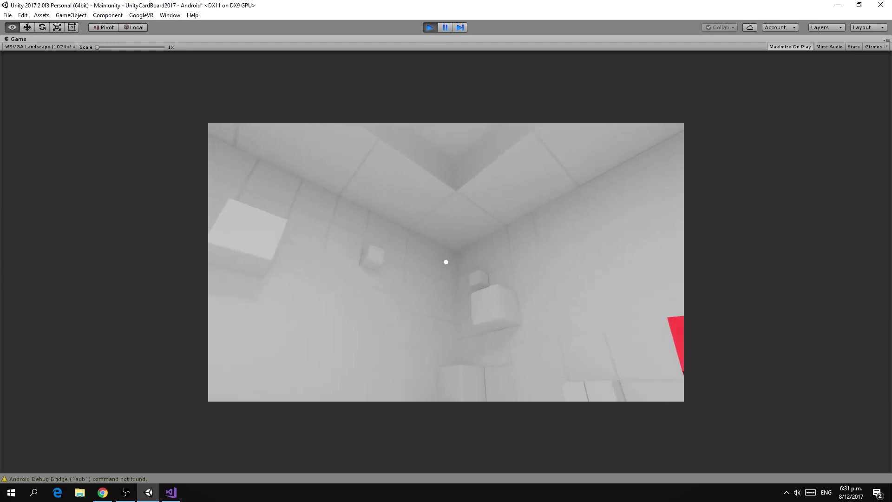
key(alt)
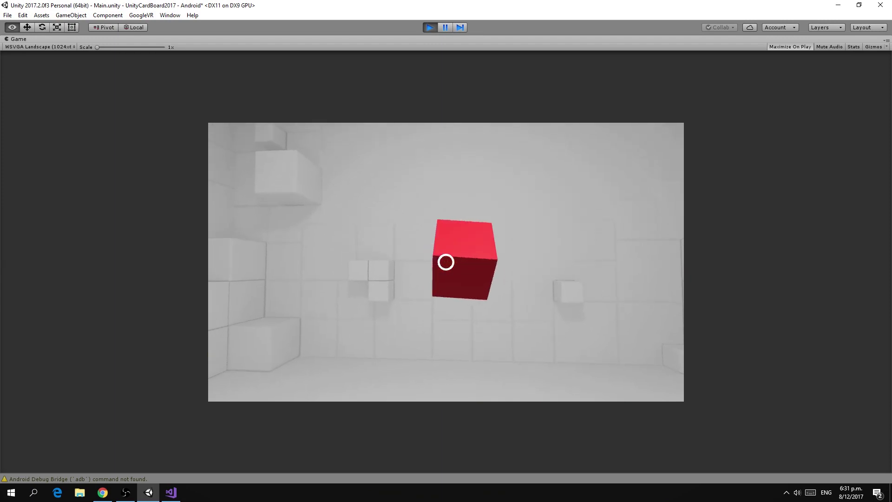
key(alt)
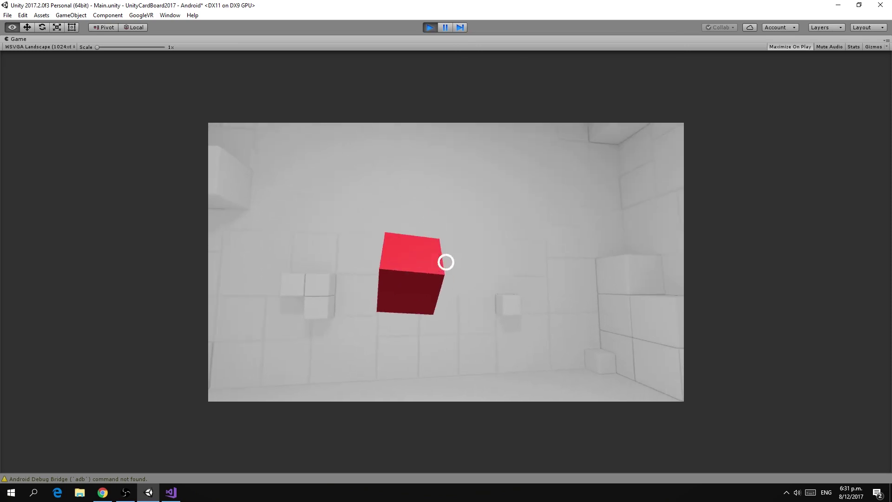
key(alt)
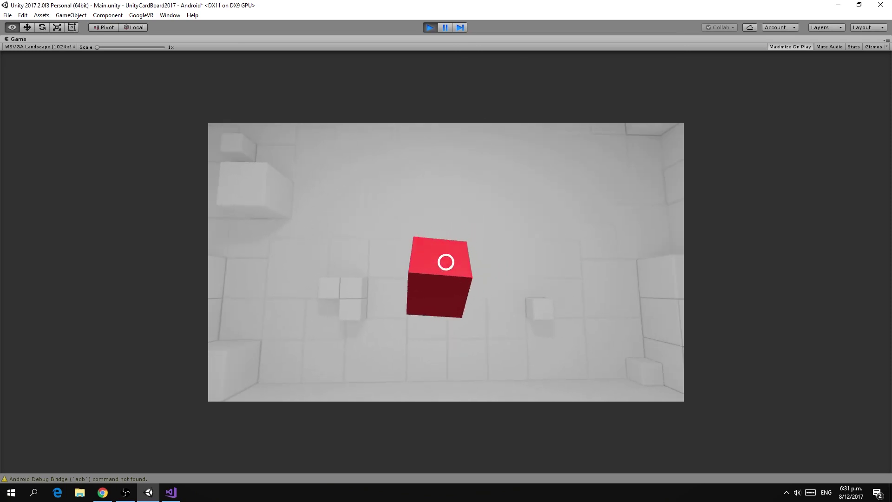
key(alt)
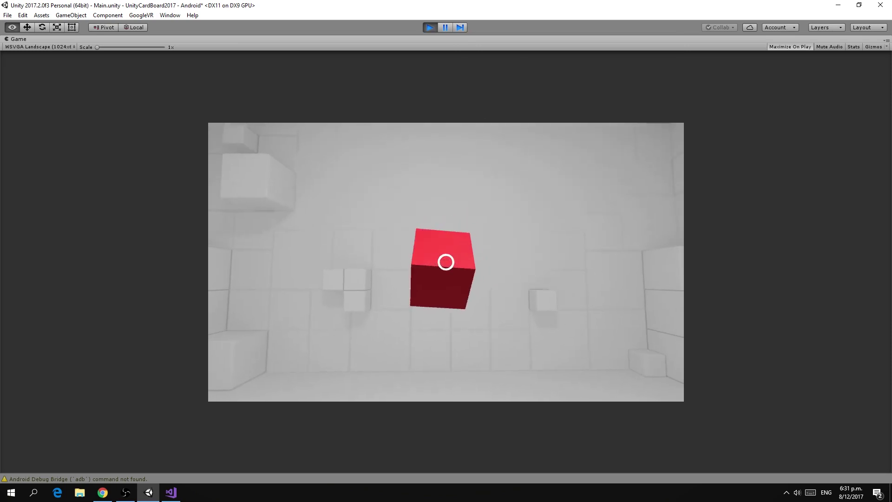
key(alt)
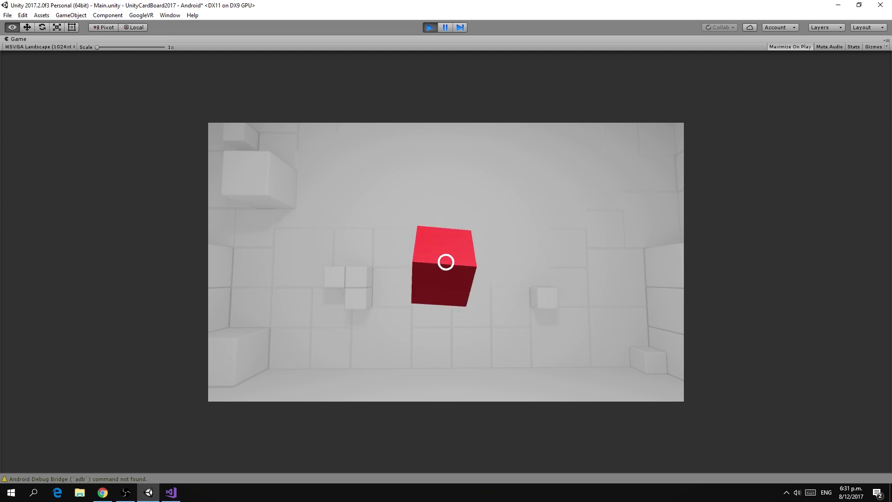
key(alt)
key(alt)
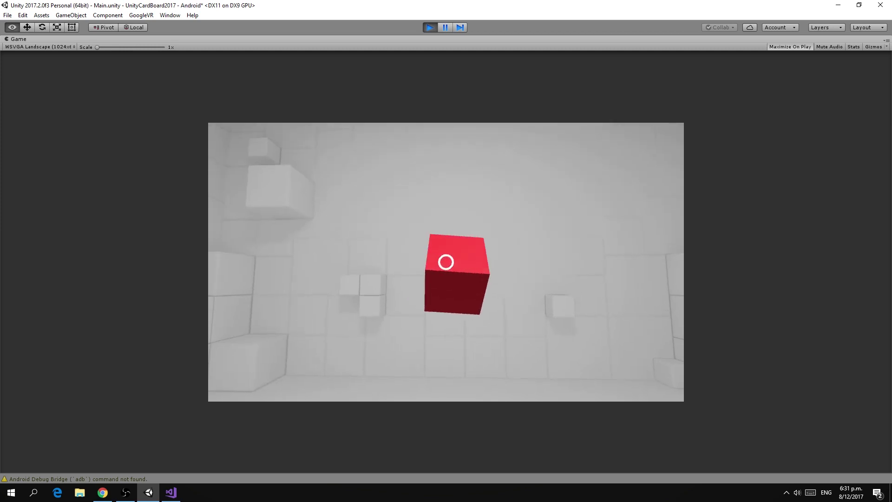
key(alt)
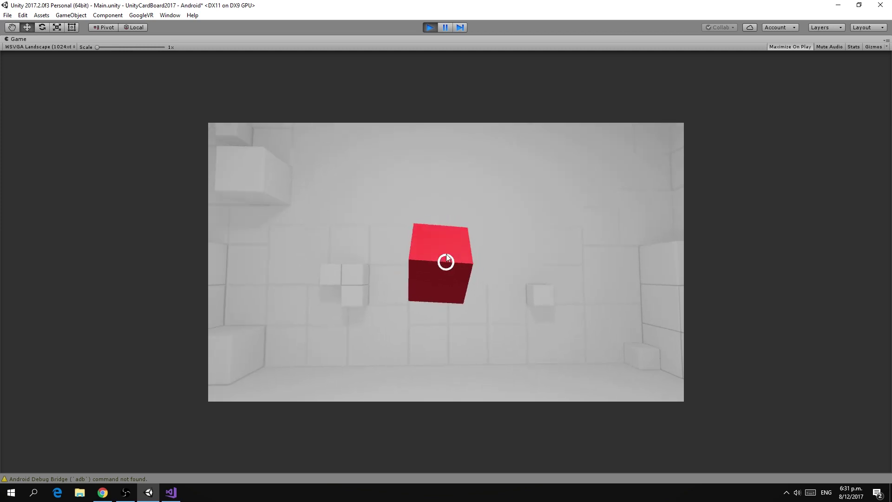
click(429, 27)
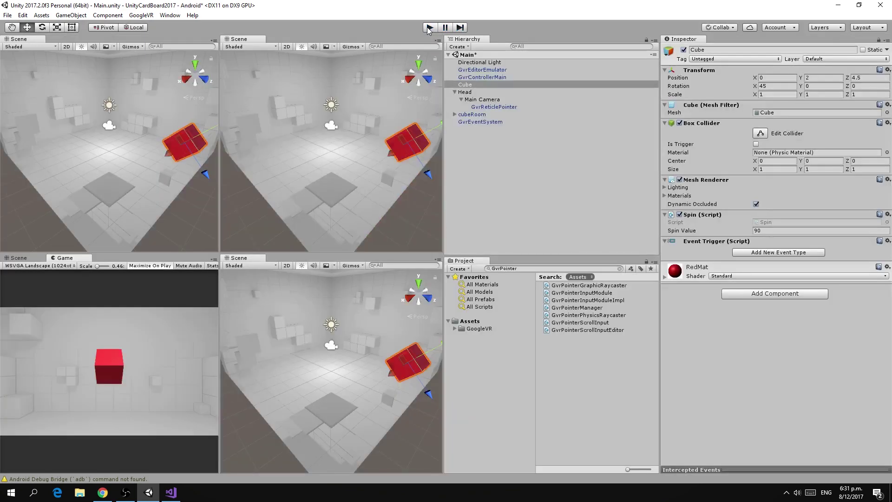
In Visual Studio, add a public void flipSpin() method containing spinValue = -spinValue; below Update in Spin.cs, and save the script
click(171, 492)
click(468, 270)
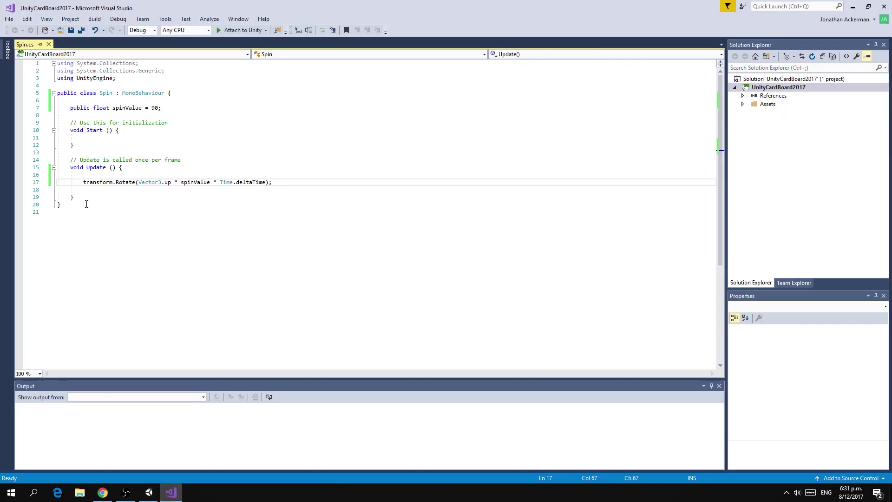
click(92, 197)
key(Return)
key(Return)
text(public void flipSping())
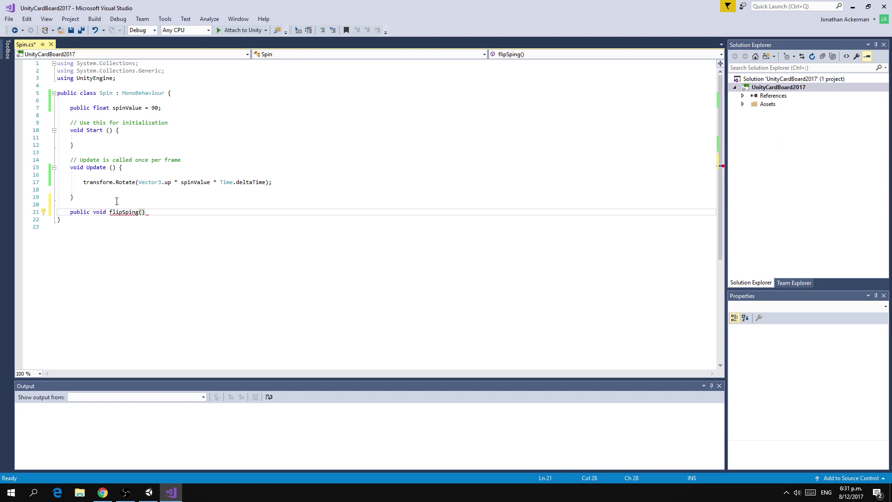
key(Delete)
key(End)
key(Return)
text({)
key(Return)
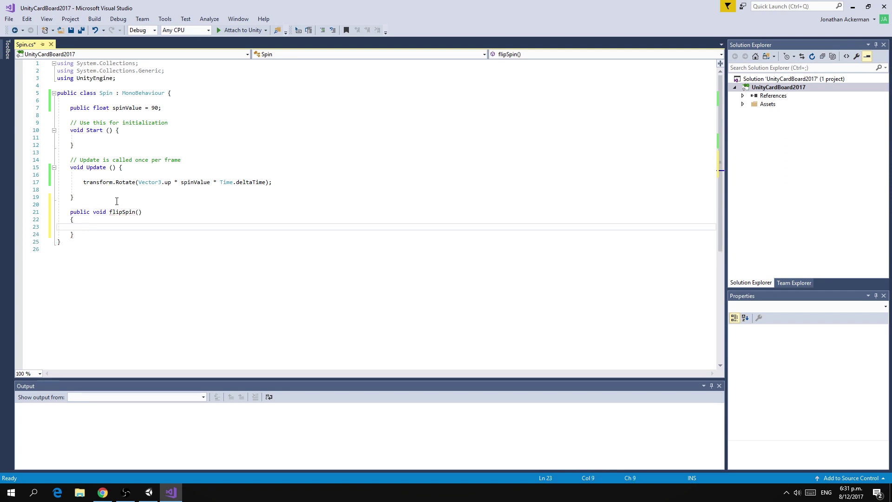
text(spinValue = -spinValue;)
key(ctrl+s)
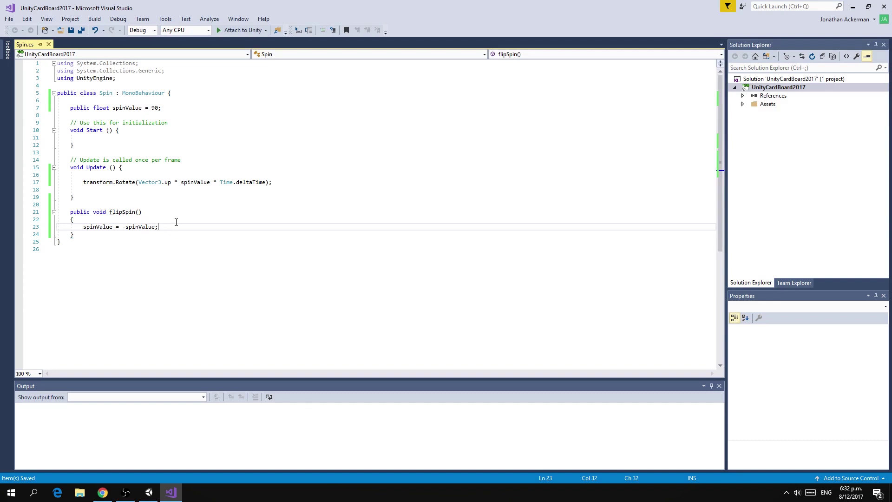
Back in Unity, add a PointerClick event with one empty listener entry to the Cube's Event Trigger
click(153, 494)
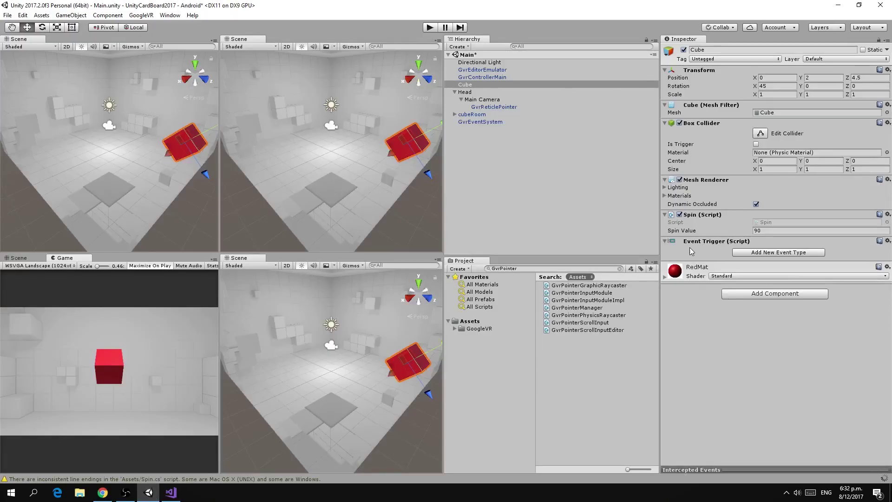
click(761, 254)
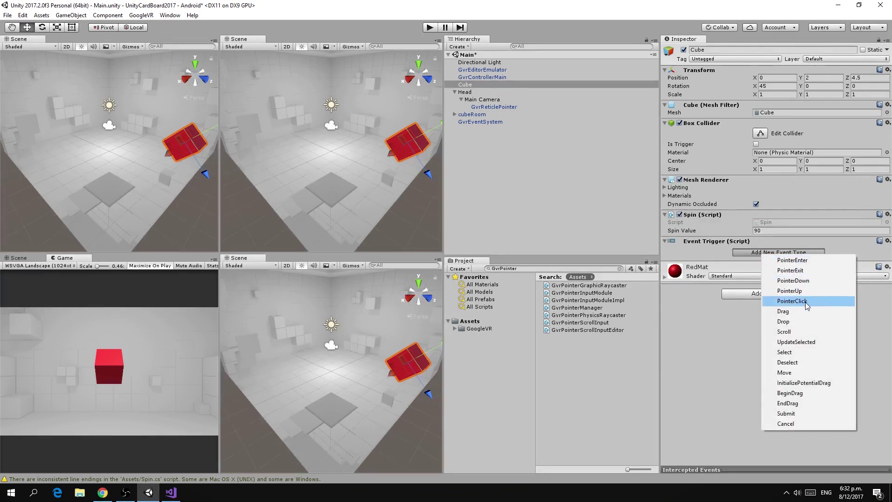
click(792, 301)
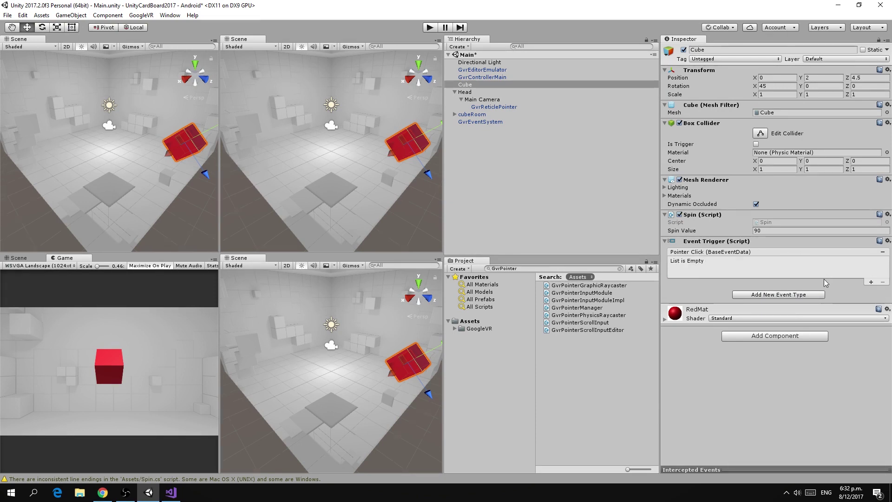
click(871, 283)
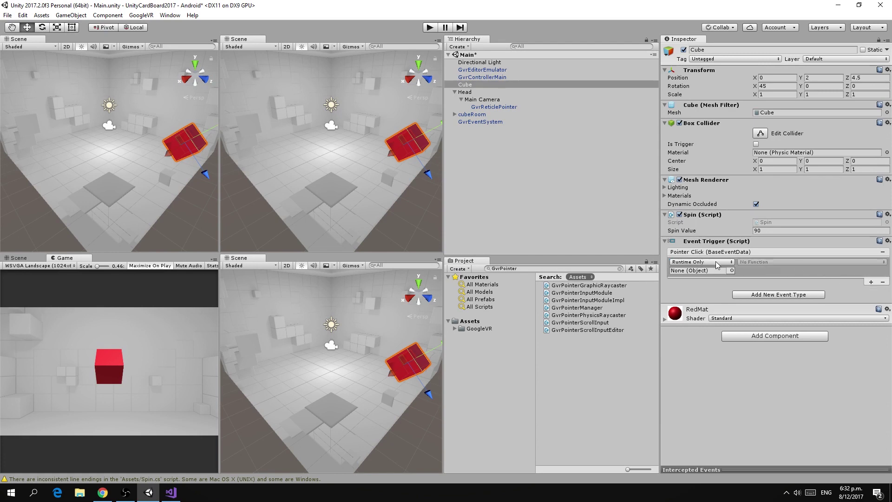
Assign the Cube as the Pointer Click listener's object and set its function to Spin.flipSpin()
drag(467, 86, 685, 271)
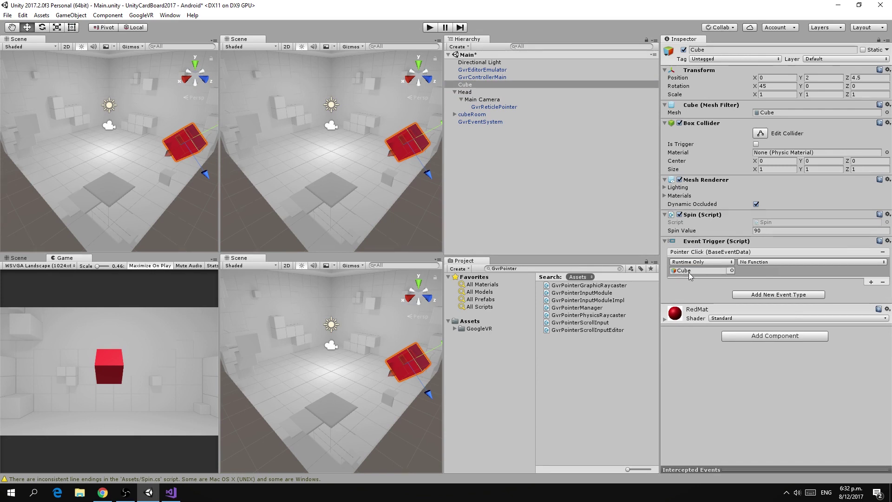
click(760, 262)
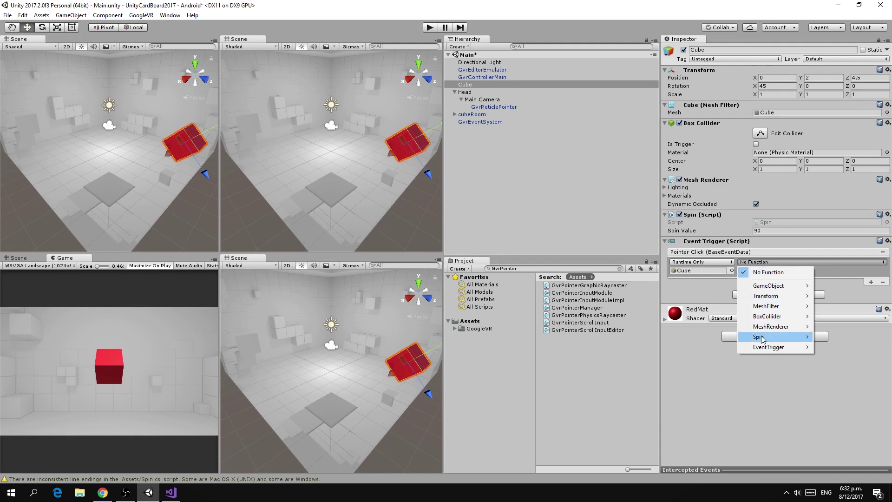
mouse_move(762, 339)
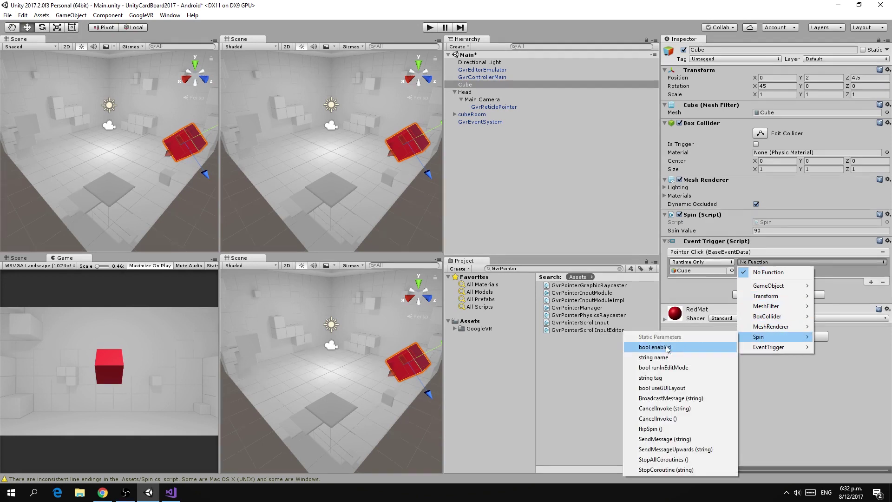
click(650, 429)
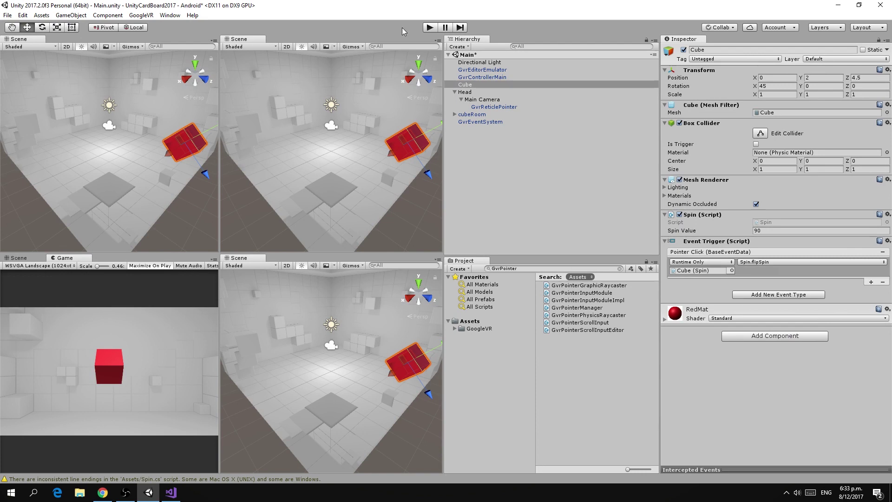
Run the scene to test the cube's click interaction with the reticle, and save the Main scene
click(430, 29)
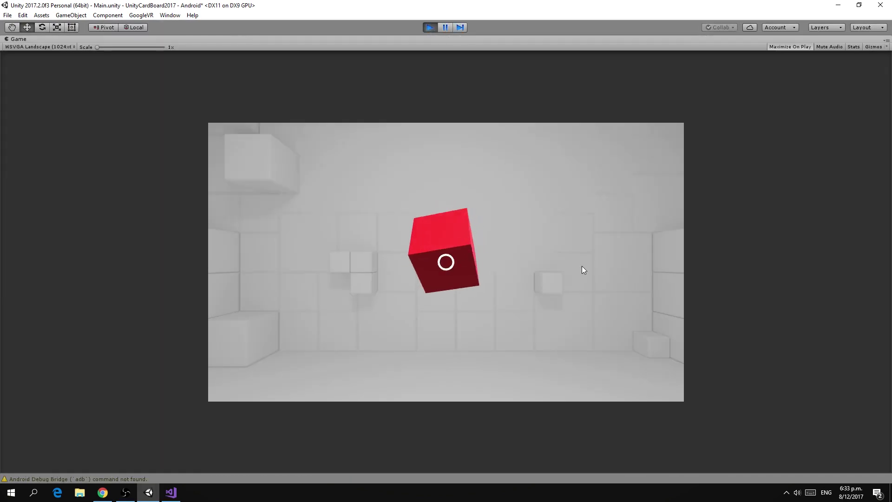
key(alt)
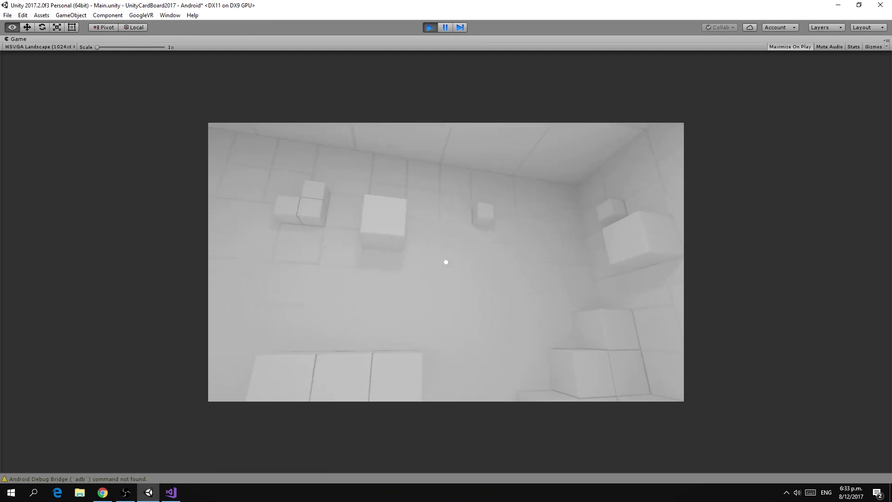
mouse_move(446, 262)
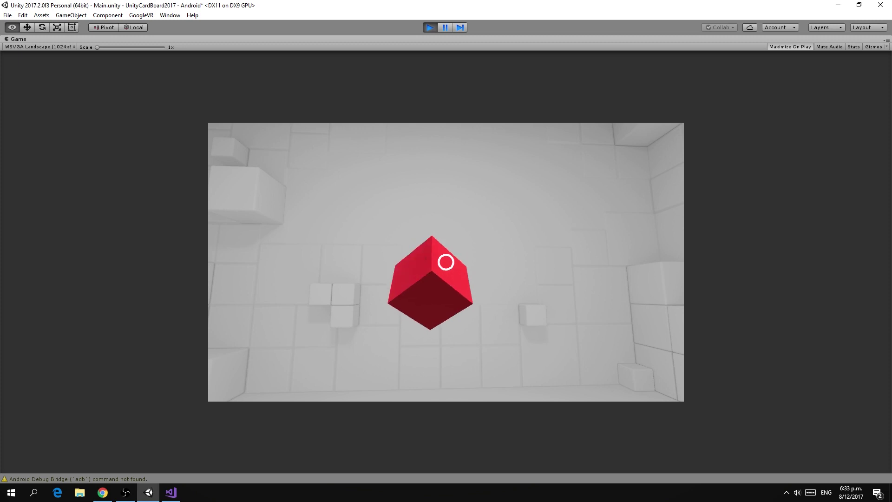
click(426, 28)
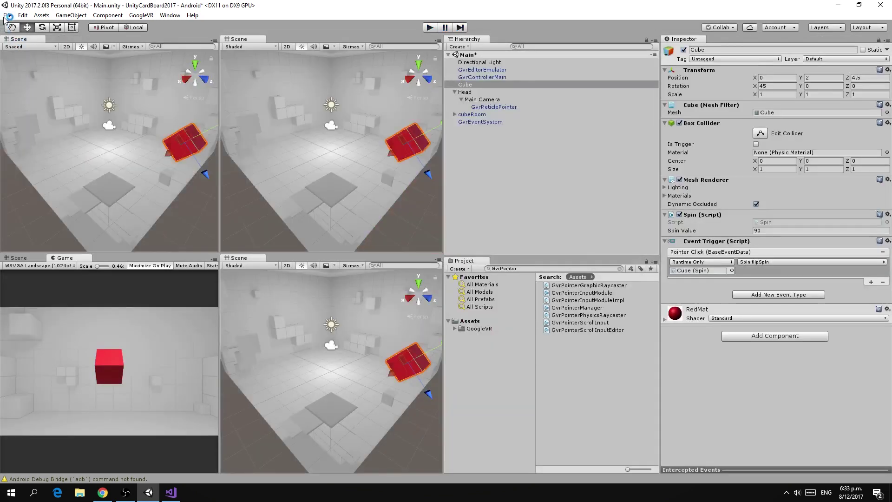
click(7, 15)
click(23, 70)
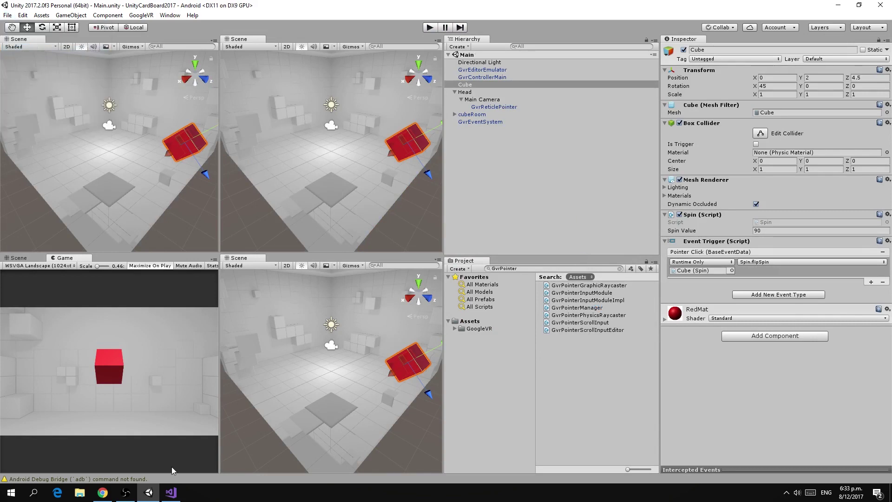
Switch to Chrome and go back to the Google VR SDK for Unity overview page in the documentation
click(103, 492)
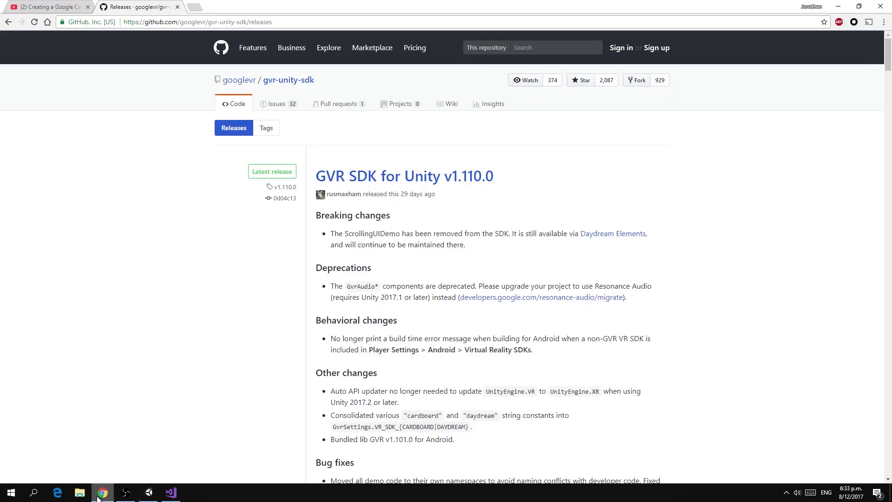
click(8, 22)
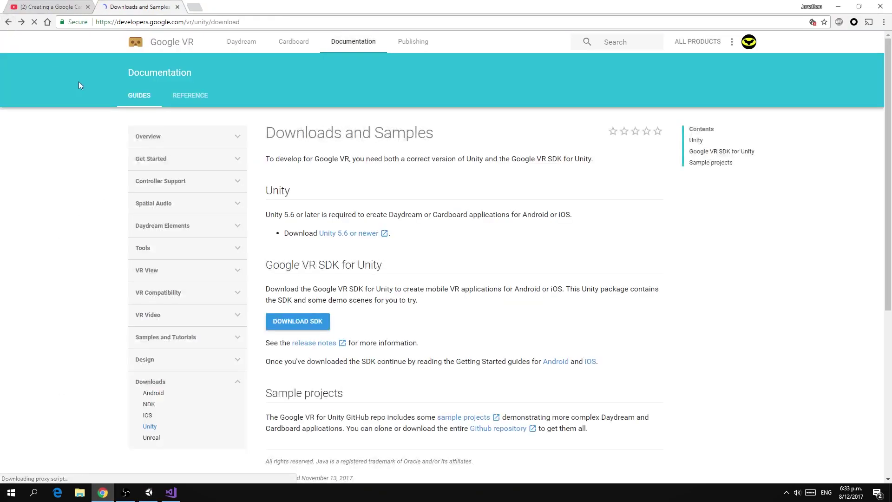
click(6, 21)
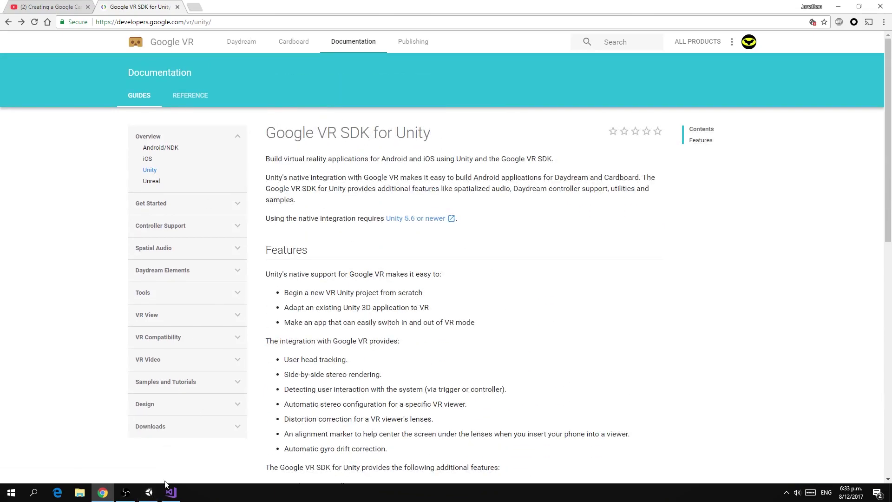
Return to Unity and show the demo scenes in the project's GoogleVR/Demos/Scenes folder
click(148, 492)
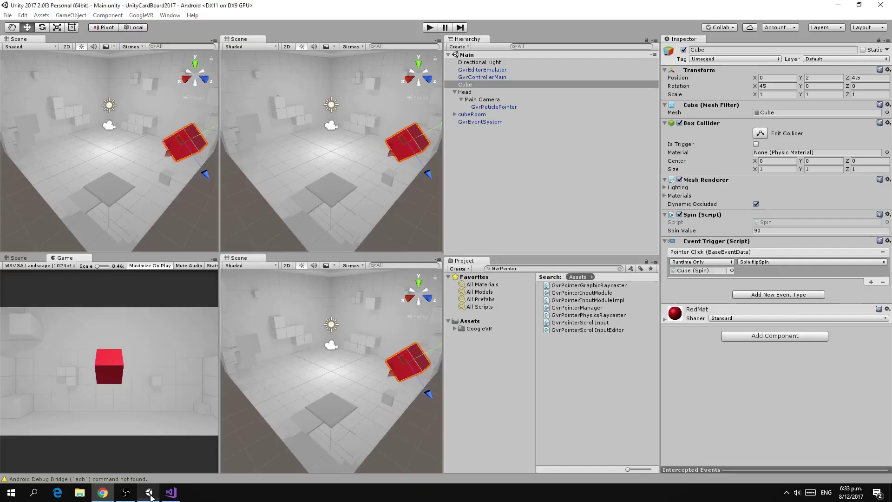
click(455, 328)
click(461, 336)
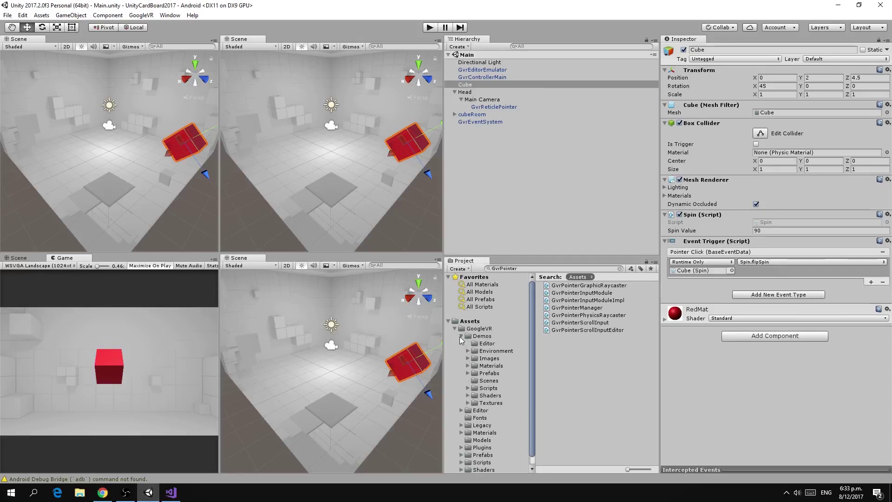
click(485, 380)
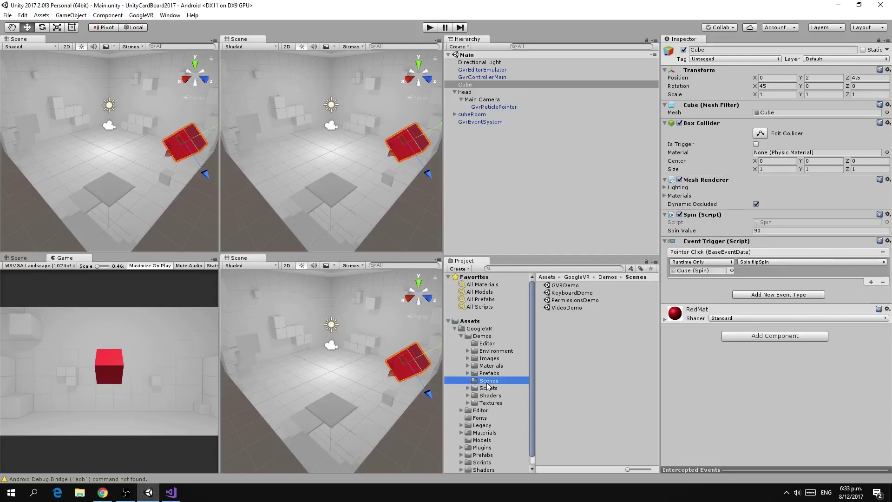